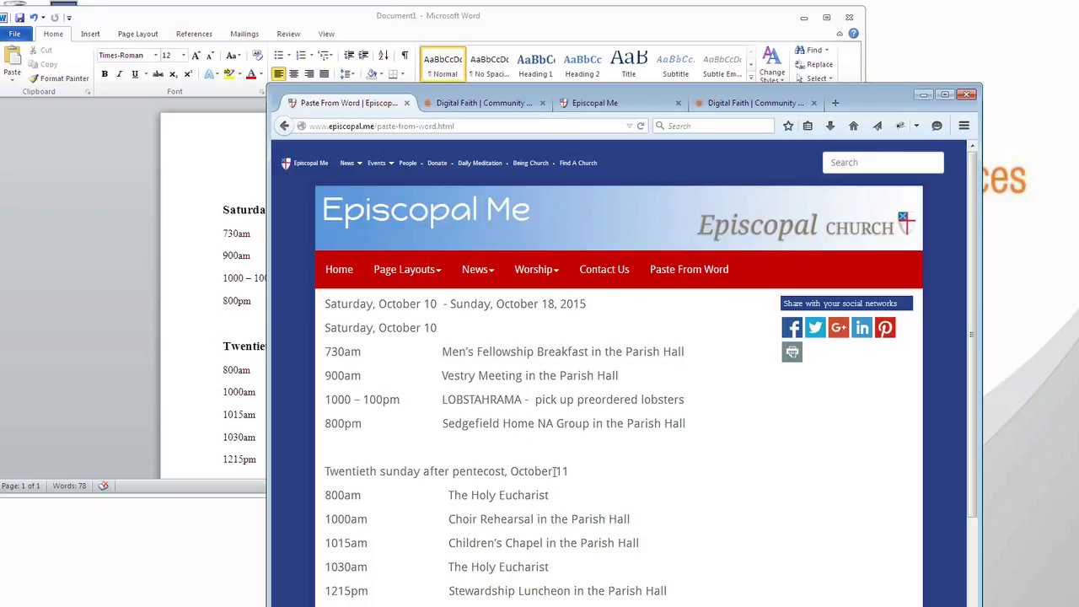
# Compare the formatting of the schedule in the Word document with the published Paste From Word page
pyautogui.click(84, 346)
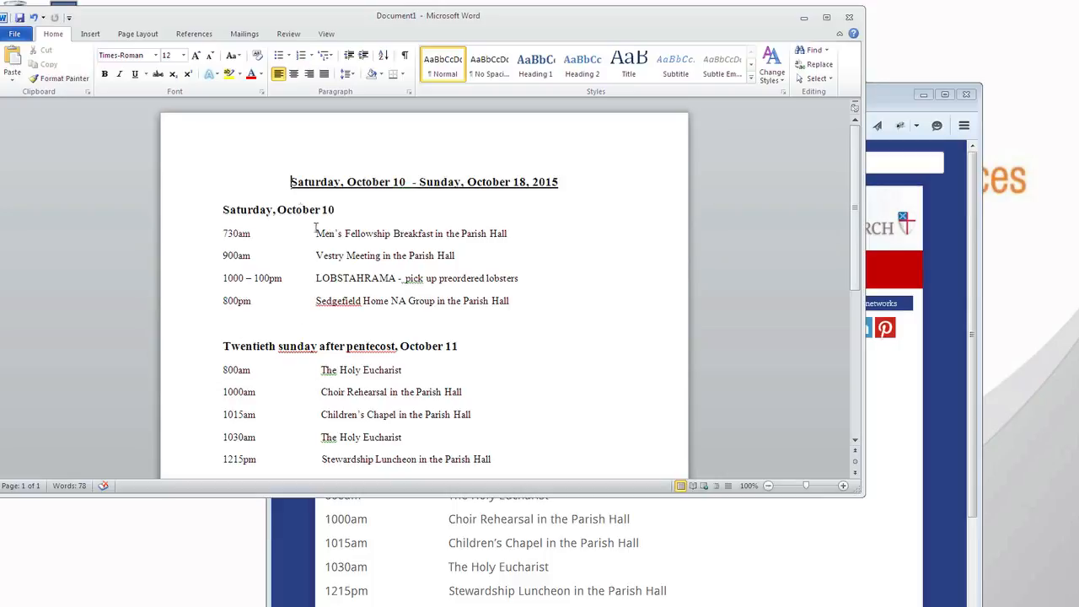
pyautogui.moveTo(289, 182); pyautogui.dragTo(381, 445)
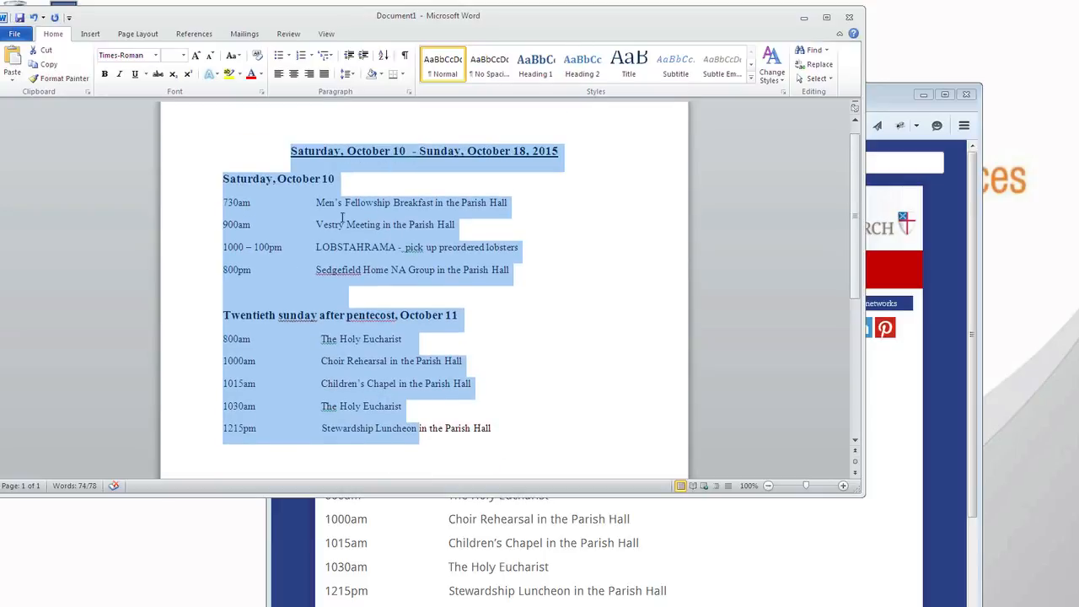
pyautogui.click(361, 341)
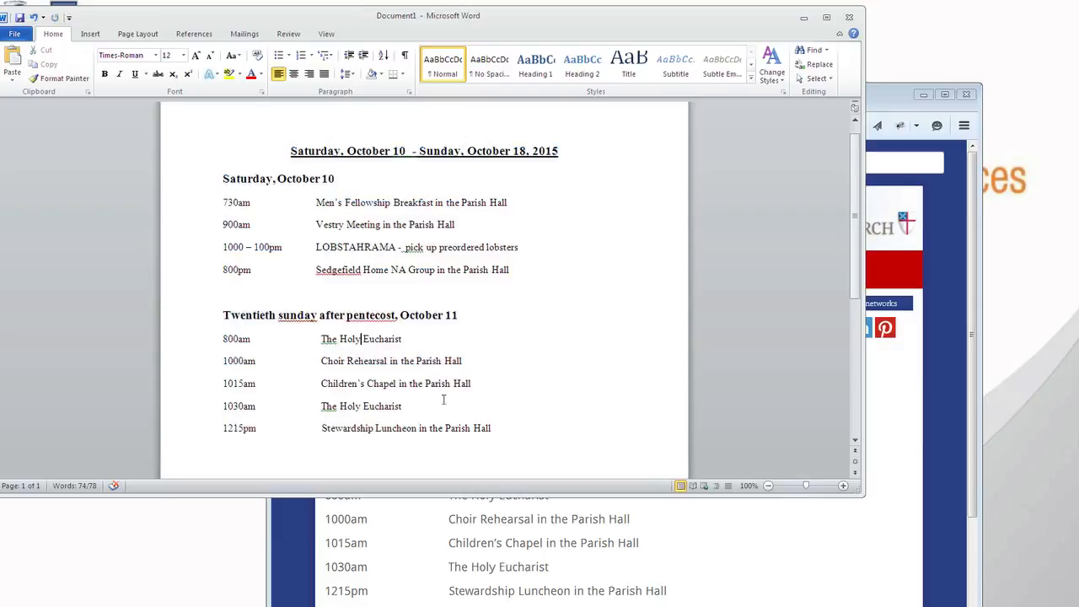
pyautogui.moveTo(515, 431); pyautogui.dragTo(277, 144)
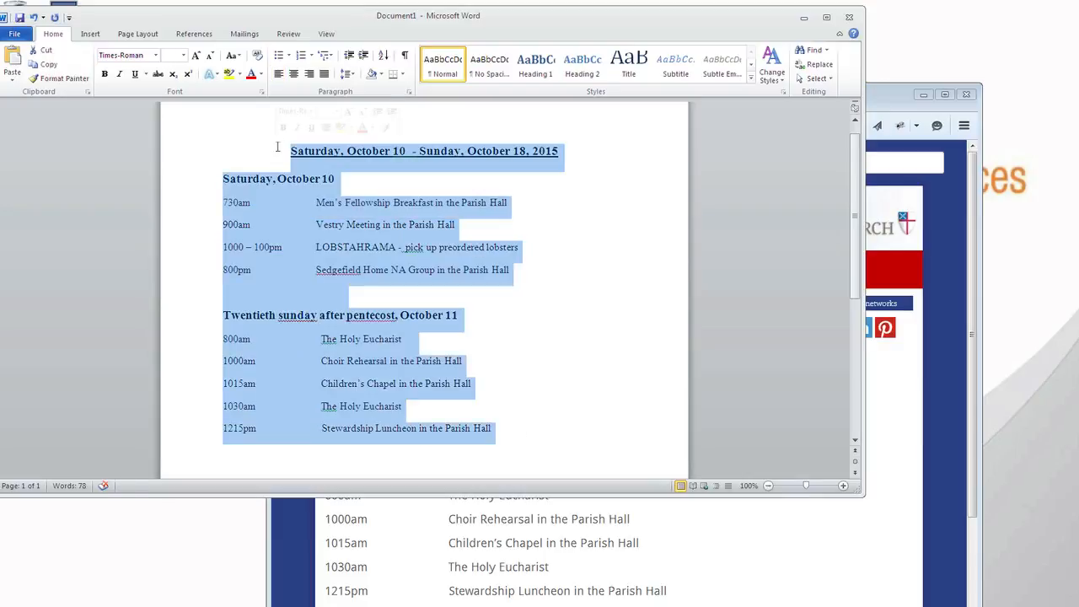
pyautogui.click(276, 156)
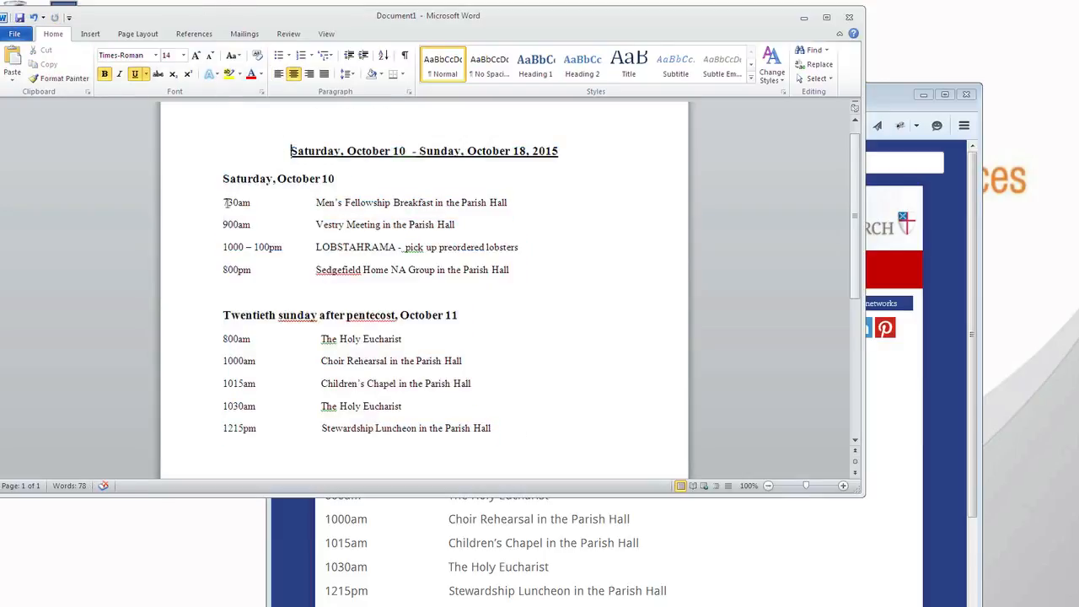
pyautogui.hotkey('alt', 'Tab')
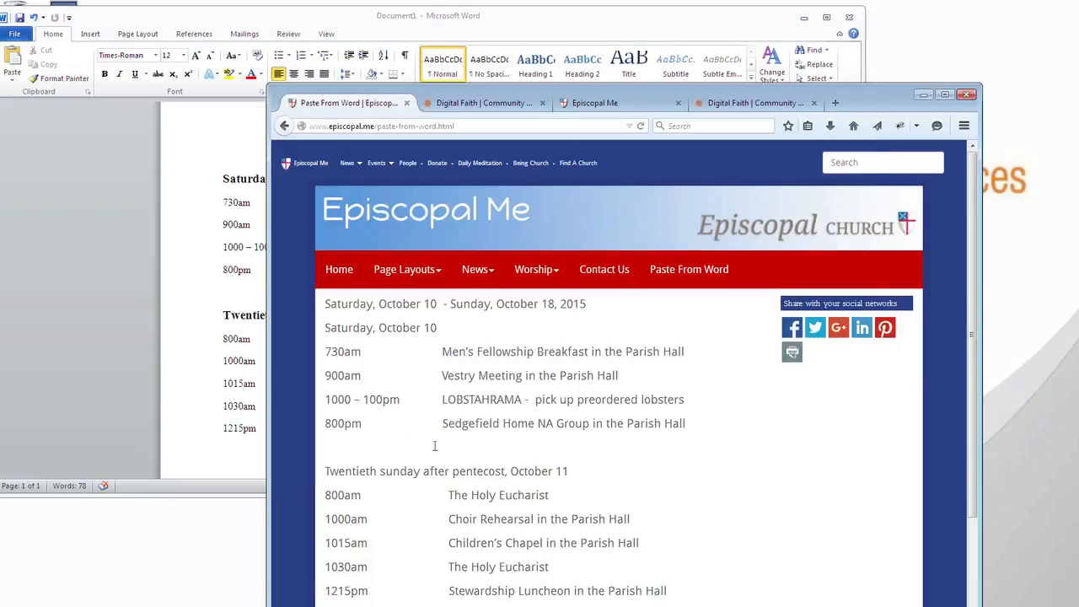
# Copy the entire schedule from the Word document and paste it over the existing content in the Digital Faith page editor
pyautogui.click(177, 367)
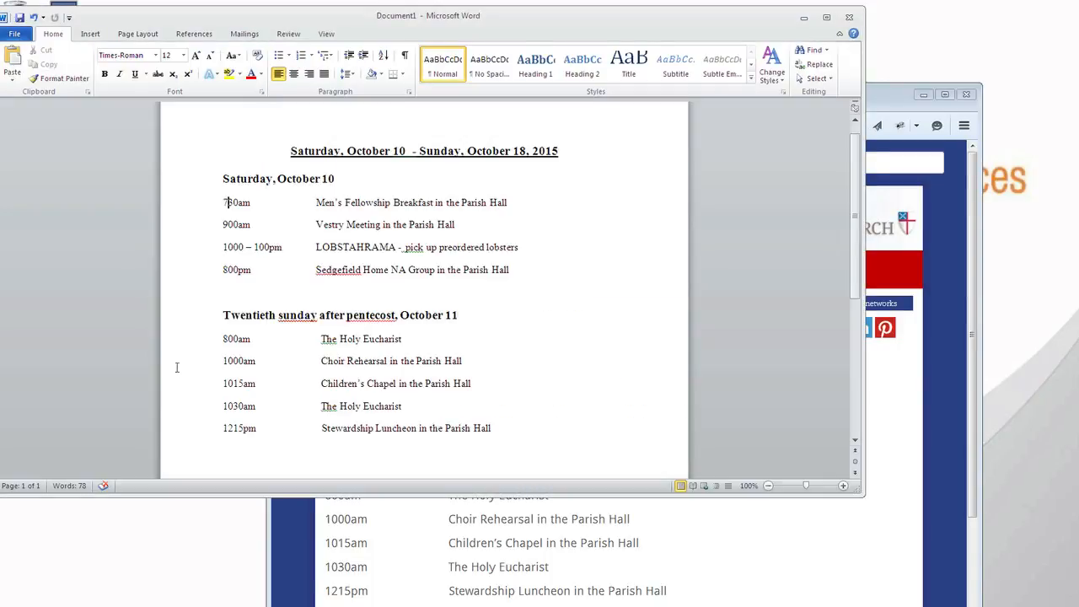
pyautogui.hotkey('ctrl', 'a')
pyautogui.hotkey('ctrl', 'c')
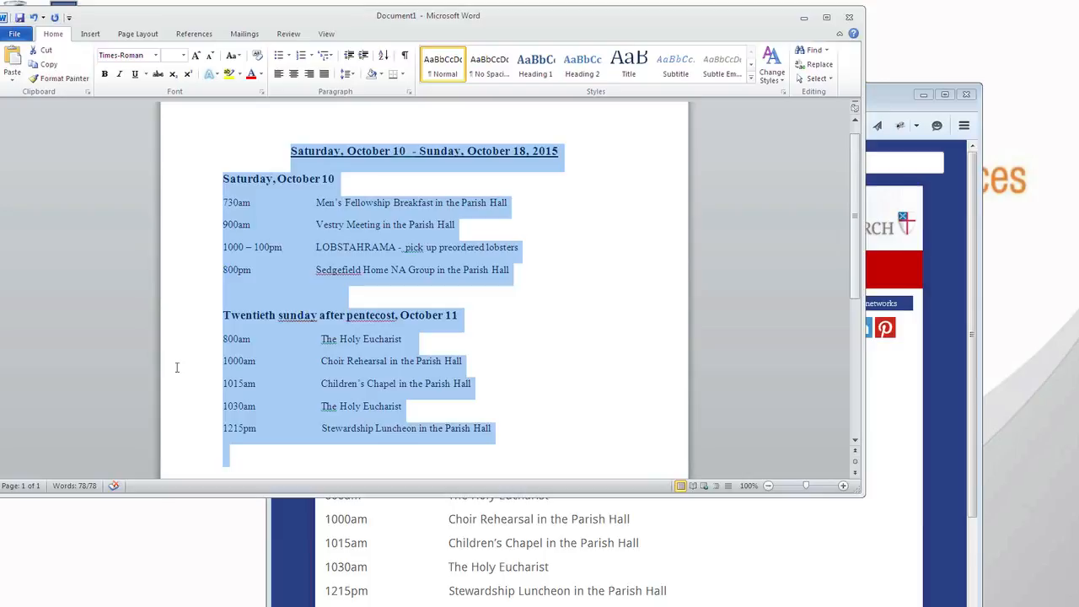
pyautogui.click(465, 580)
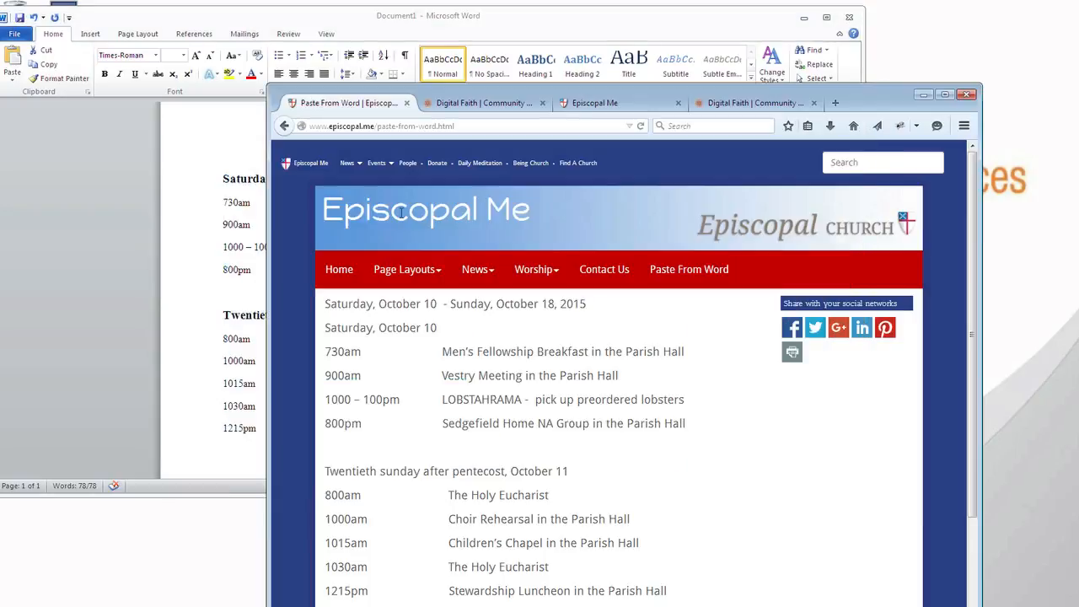
pyautogui.click(452, 108)
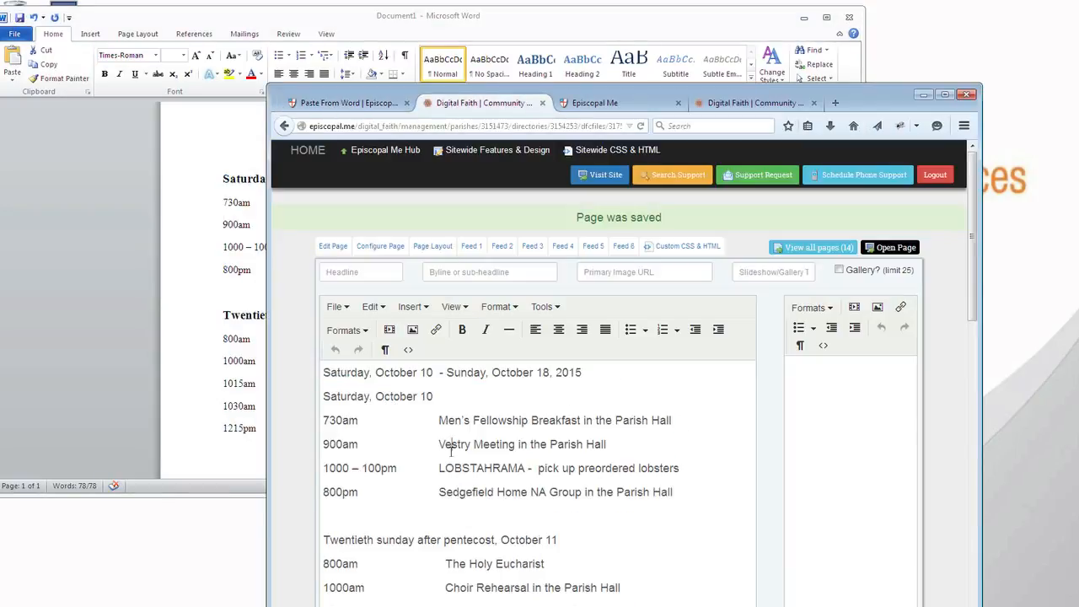
pyautogui.hotkey('ctrl', 'a')
pyautogui.hotkey('ctrl', 'v')
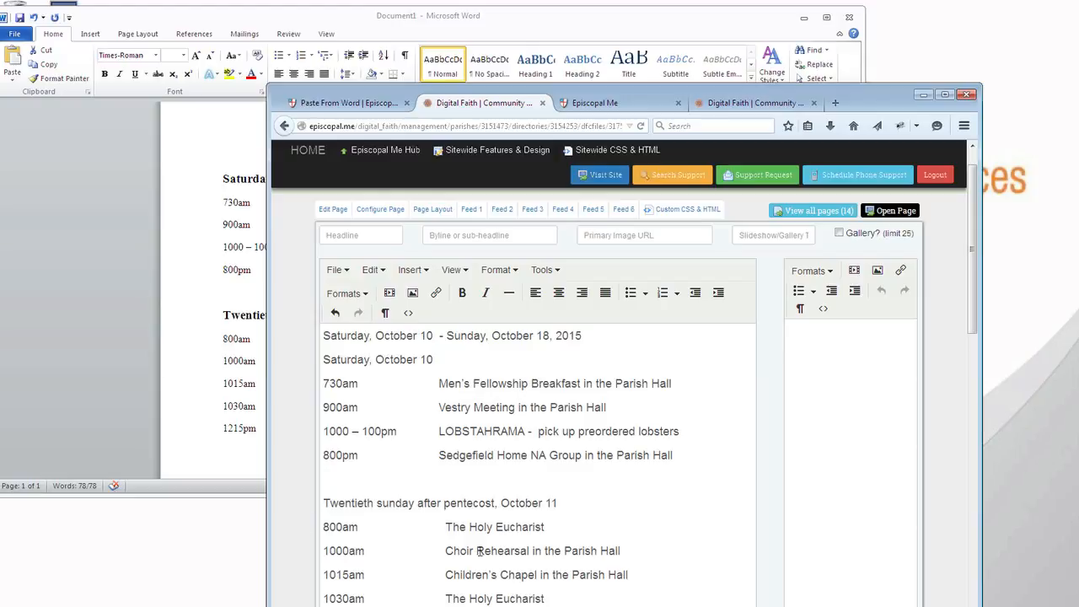
# Open the source code of the pasted schedule and examine the markup of its first two lines
pyautogui.scroll(1, 480, 550)
pyautogui.scroll(-4, 480, 550)
pyautogui.scroll(4, 480, 551)
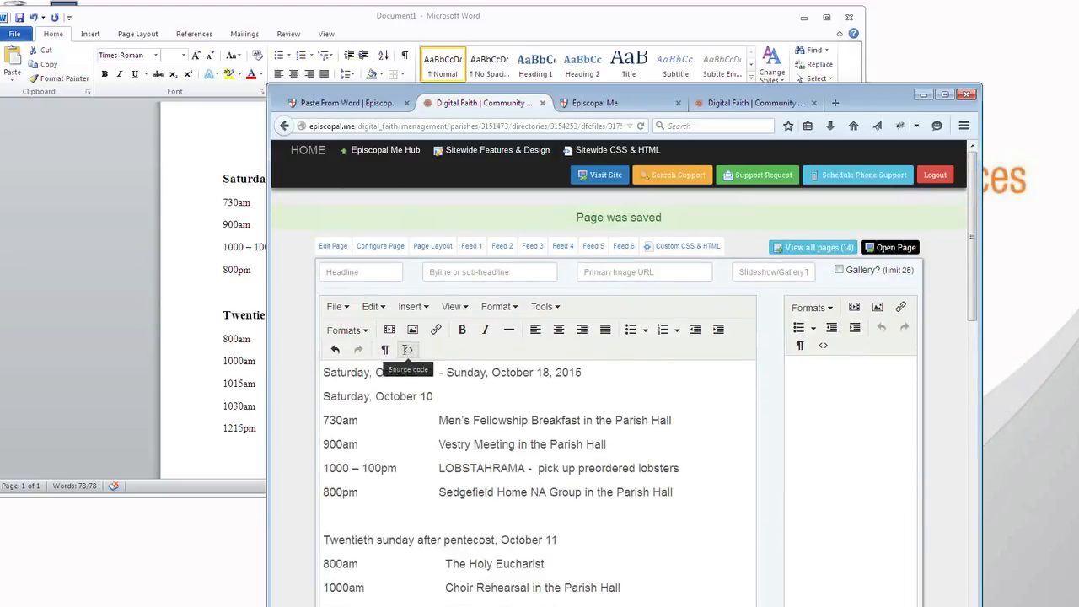
pyautogui.click(406, 349)
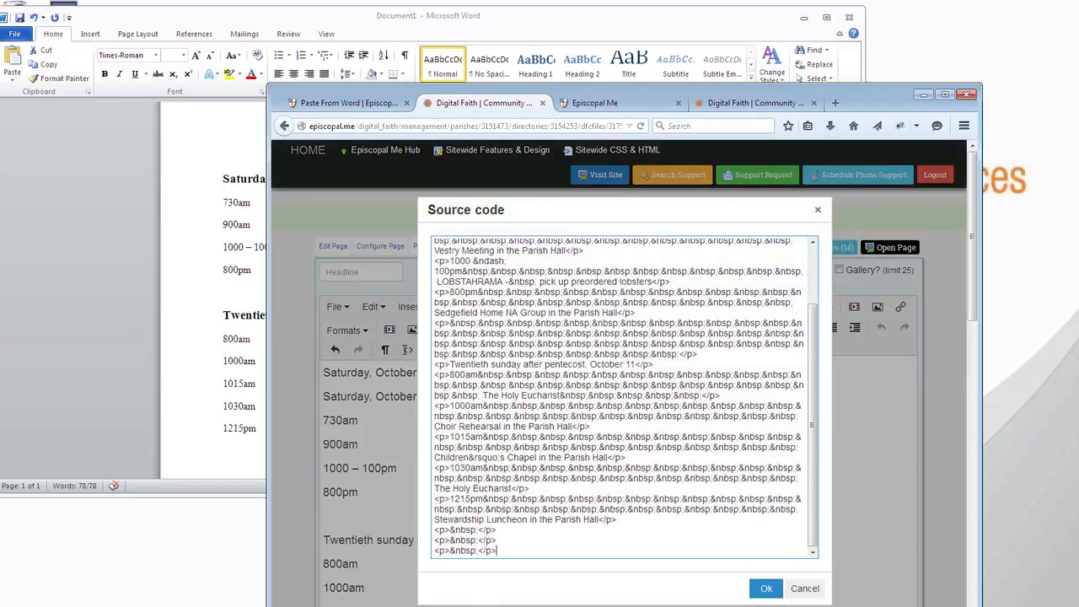
pyautogui.scroll(1, 519, 377)
pyautogui.scroll(2, 519, 377)
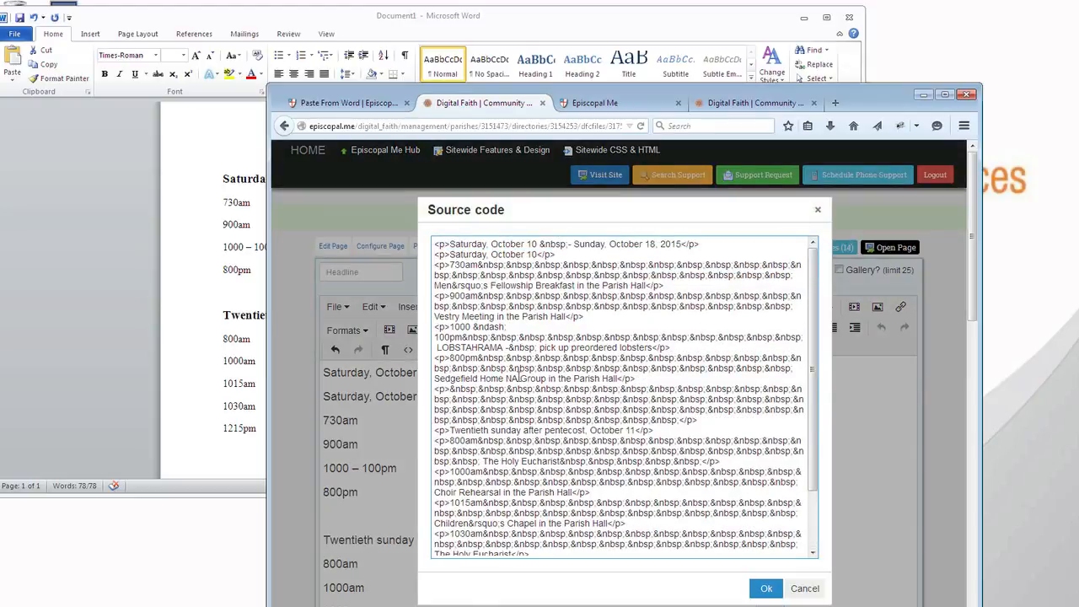
pyautogui.moveTo(432, 244); pyautogui.dragTo(709, 245)
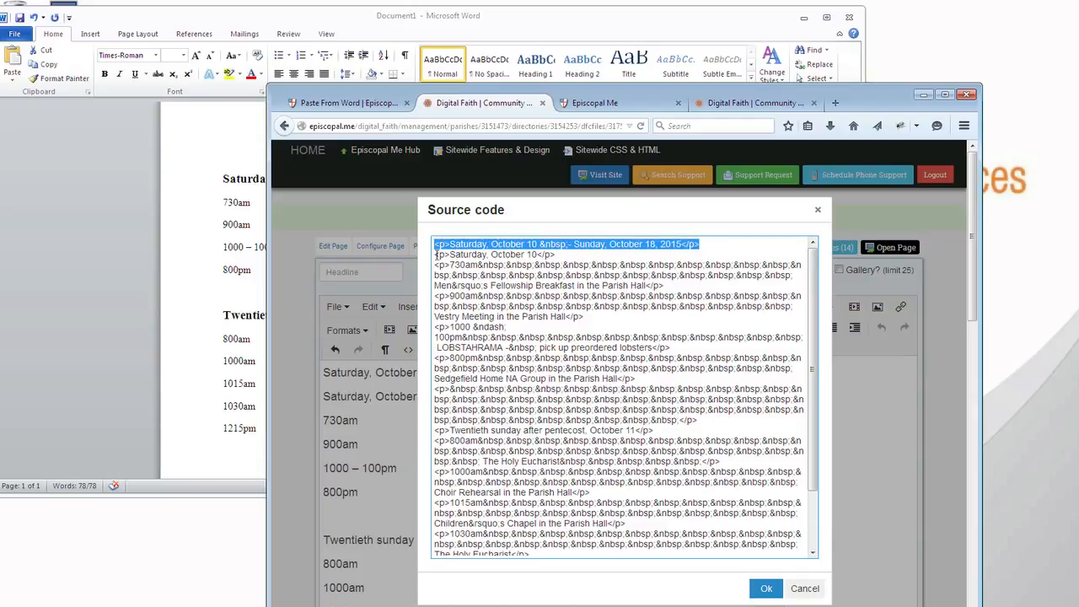
pyautogui.moveTo(435, 256); pyautogui.dragTo(564, 257)
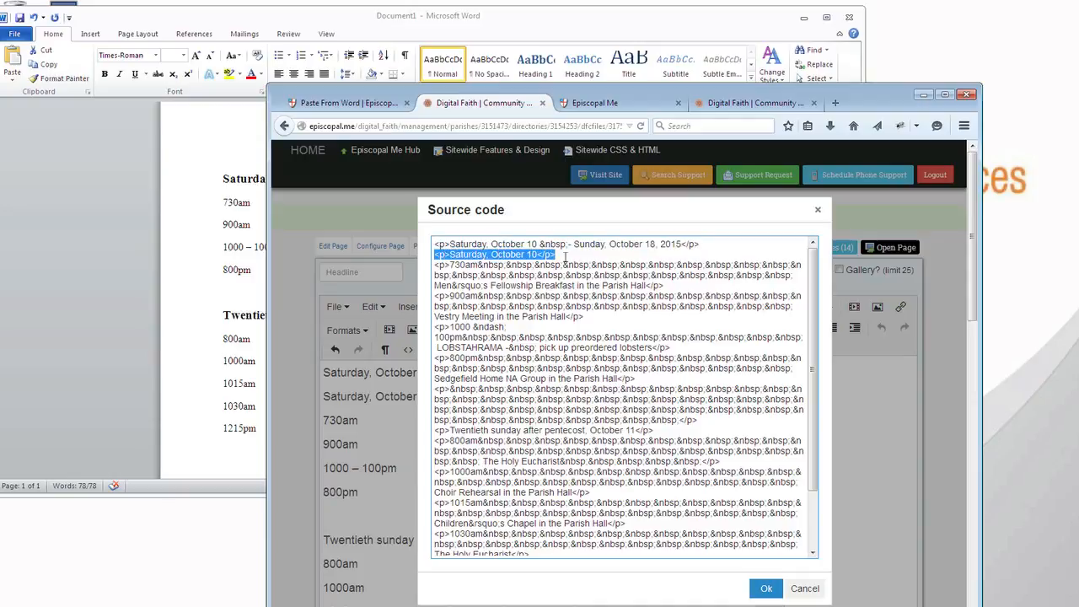
# Check the title line's formatting in the Word document against the page's source code, and close the source code
pyautogui.click(190, 233)
pyautogui.hotkey('ctrl', 'a')
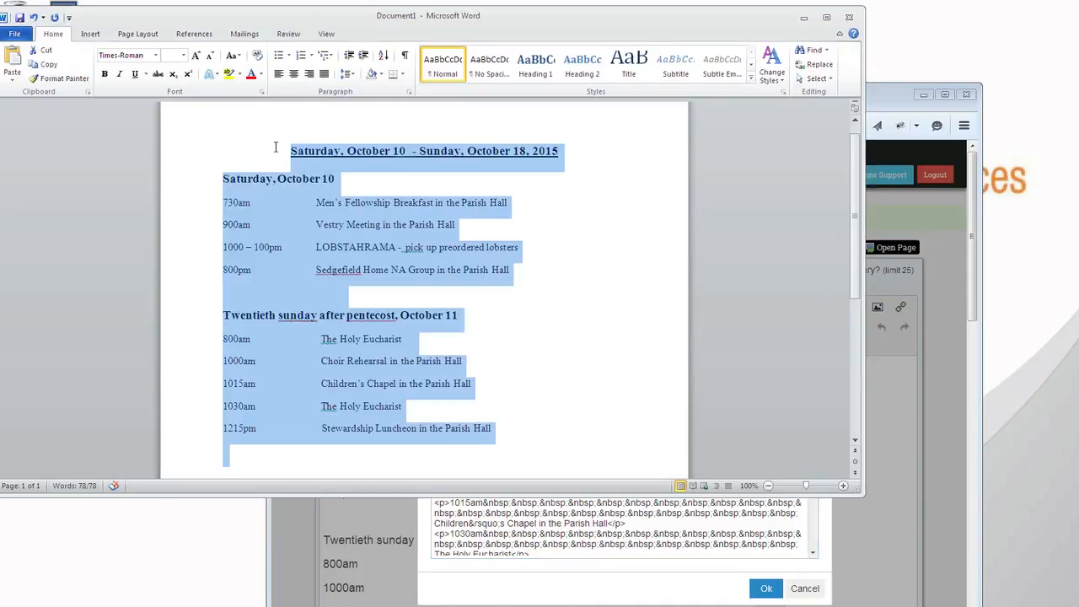
pyautogui.click(278, 150)
pyautogui.keyDown('shift'); pyautogui.click(570, 151); pyautogui.keyUp('shift')
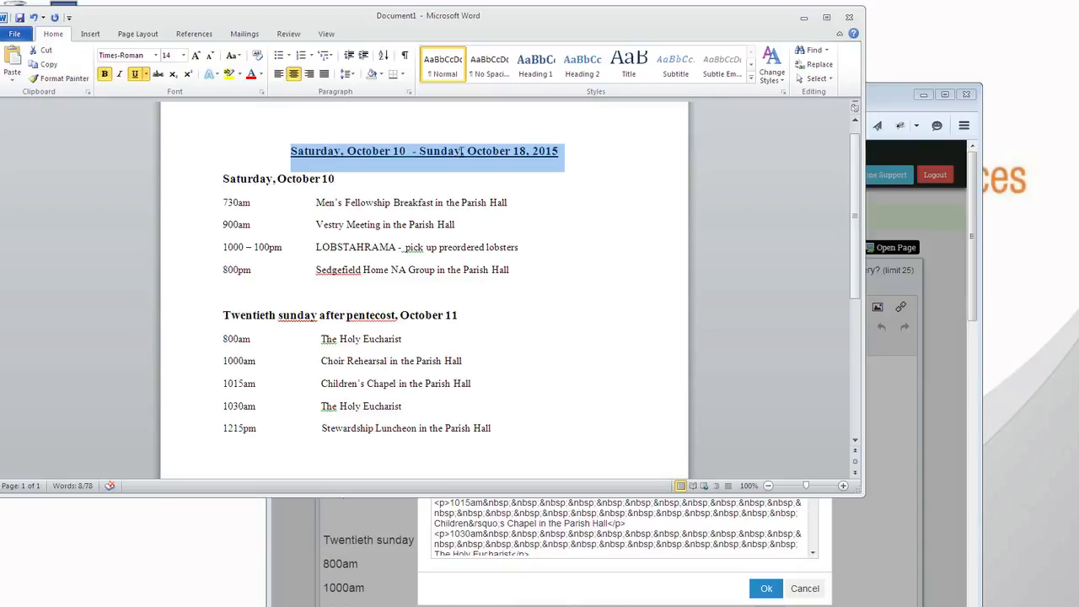
pyautogui.click(494, 588)
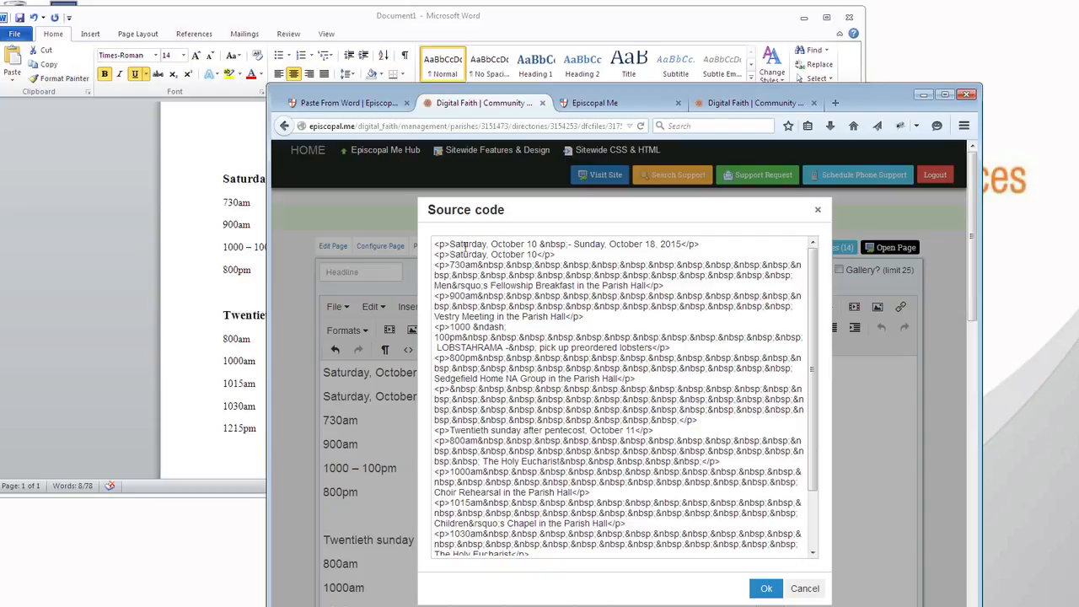
pyautogui.click(767, 588)
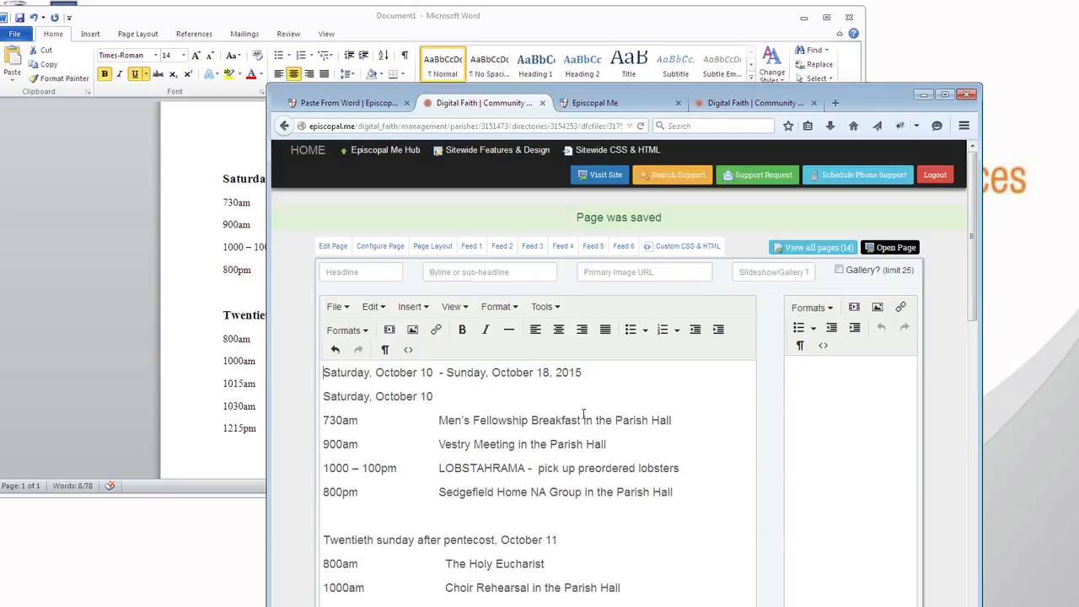
# Try Heading 1 on the title line "Saturday, October 10 - Sunday, October 18, 2015", and set it to Heading 2 instead
pyautogui.tripleClick(588, 373)
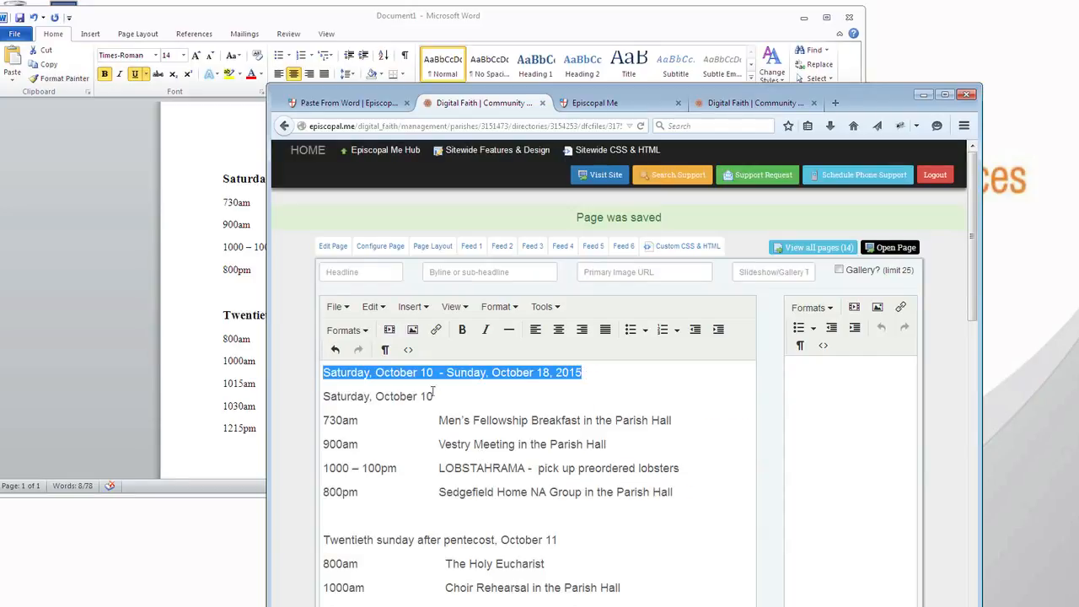
pyautogui.click(352, 330)
pyautogui.moveTo(352, 354)
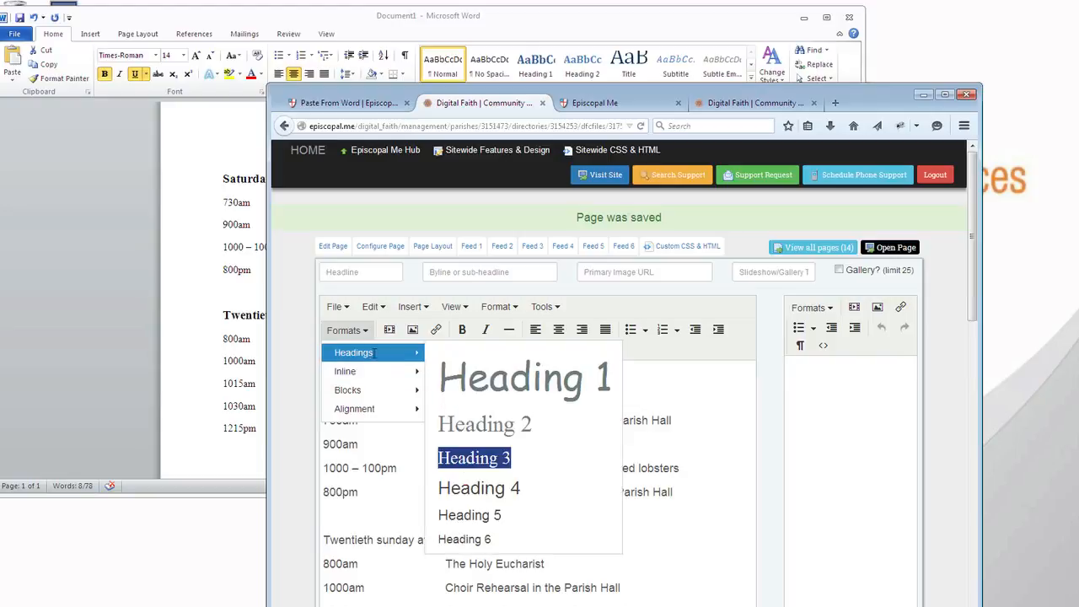
pyautogui.click(476, 372)
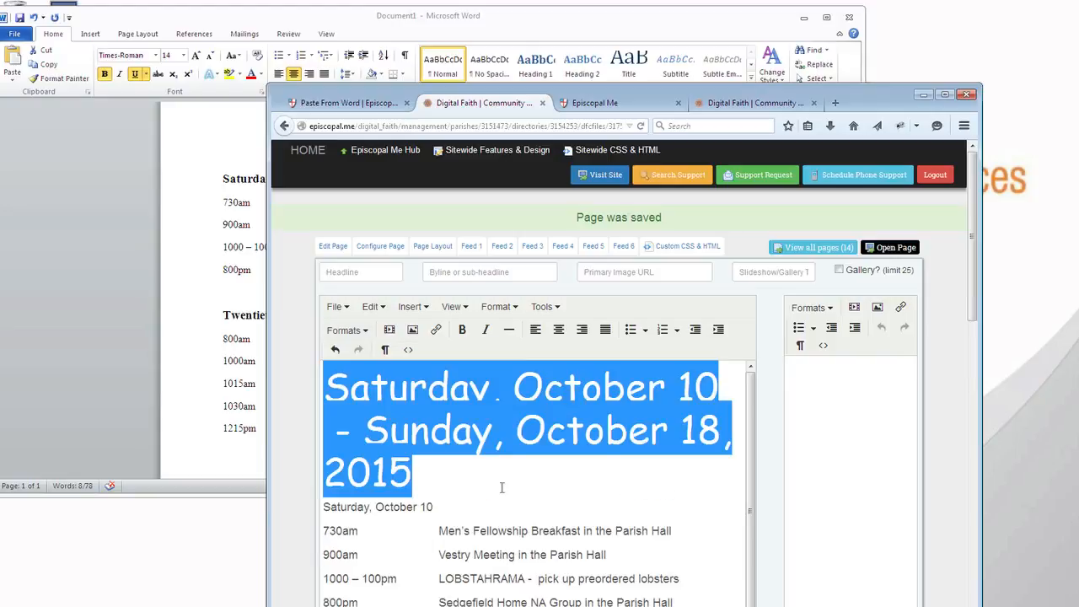
pyautogui.click(354, 330)
pyautogui.moveTo(365, 354)
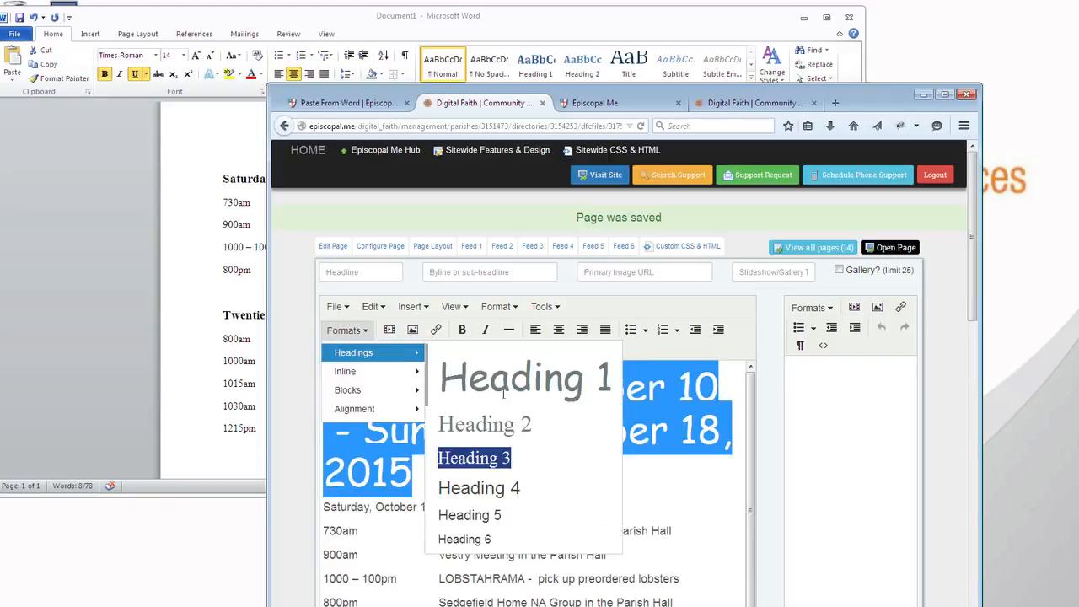
pyautogui.click(500, 422)
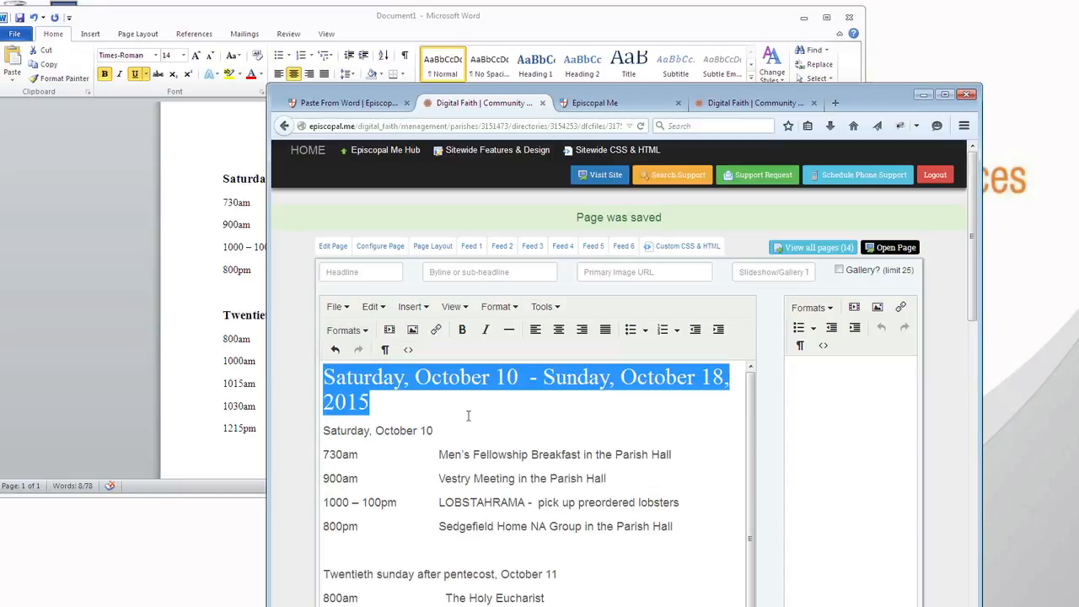
pyautogui.click(469, 416)
# Format the "Saturday, October 10" line below the title as Heading 3
pyautogui.moveTo(445, 430); pyautogui.dragTo(280, 424)
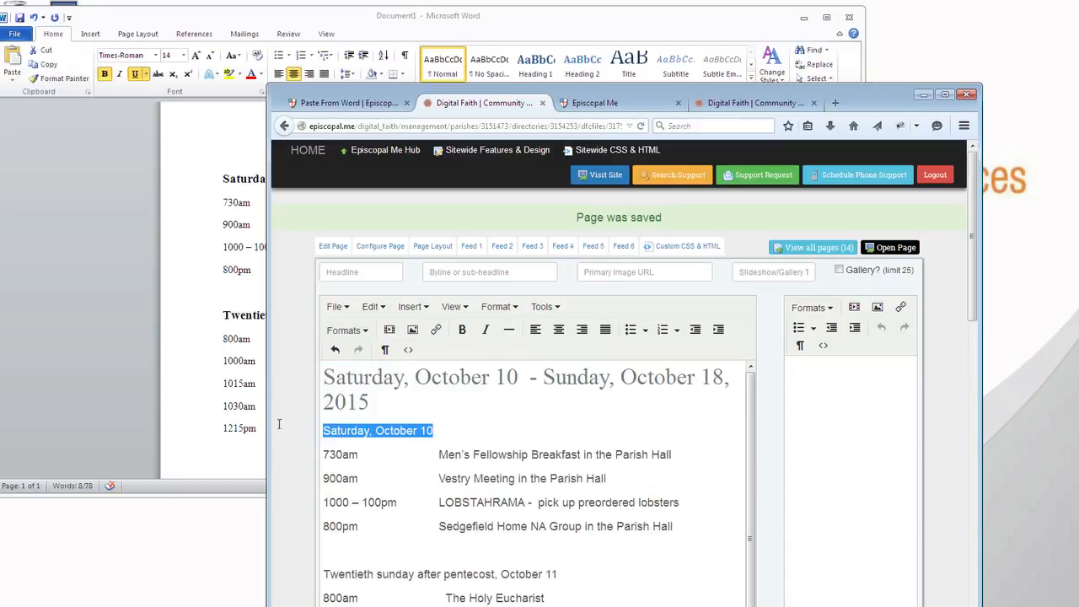
pyautogui.click(340, 309)
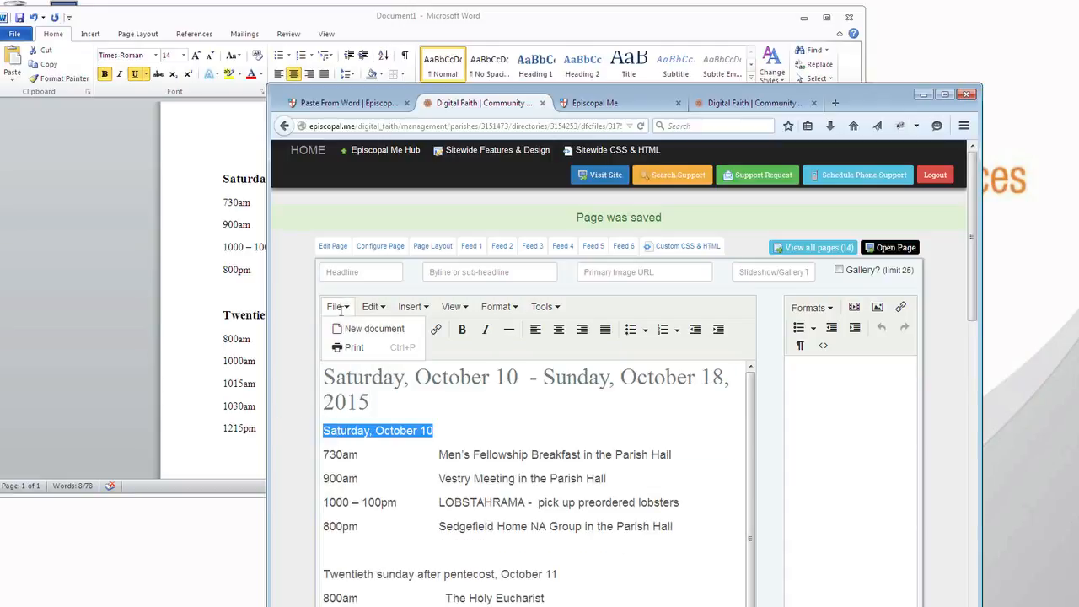
pyautogui.click(284, 321)
pyautogui.click(342, 330)
pyautogui.moveTo(346, 354)
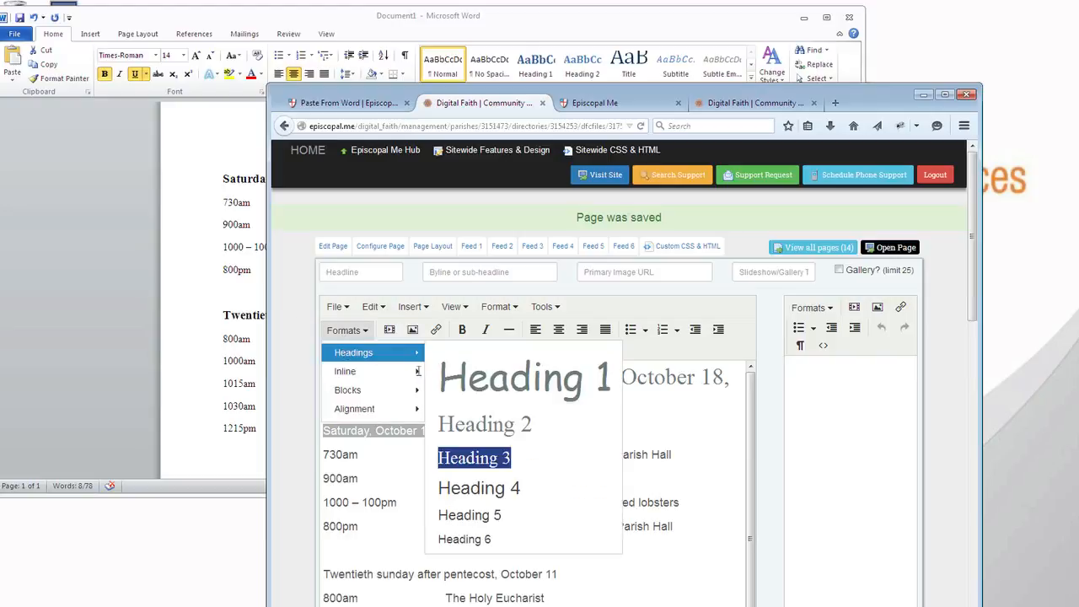
pyautogui.click(472, 456)
pyautogui.click(453, 545)
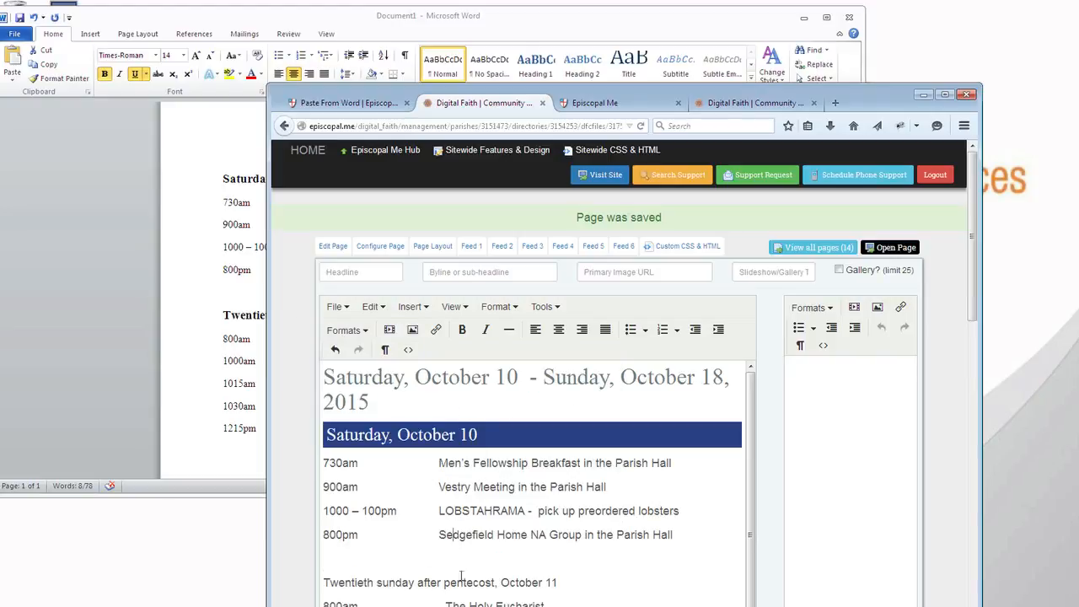
# Save the edited page by updating it
pyautogui.scroll(-1, 455, 505)
pyautogui.scroll(-4, 620, 396)
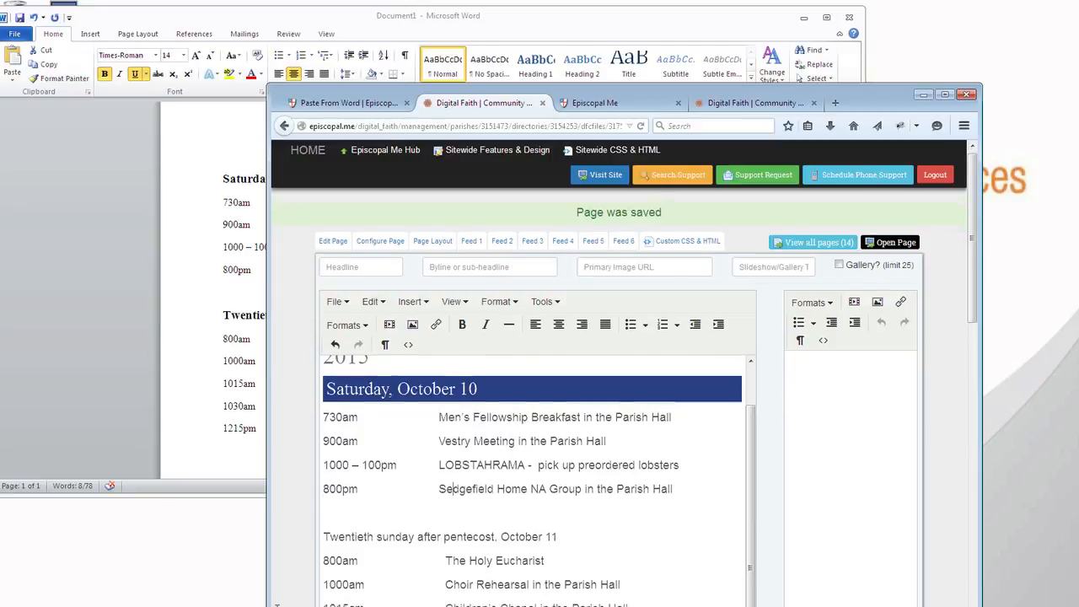
pyautogui.scroll(-5, 619, 396)
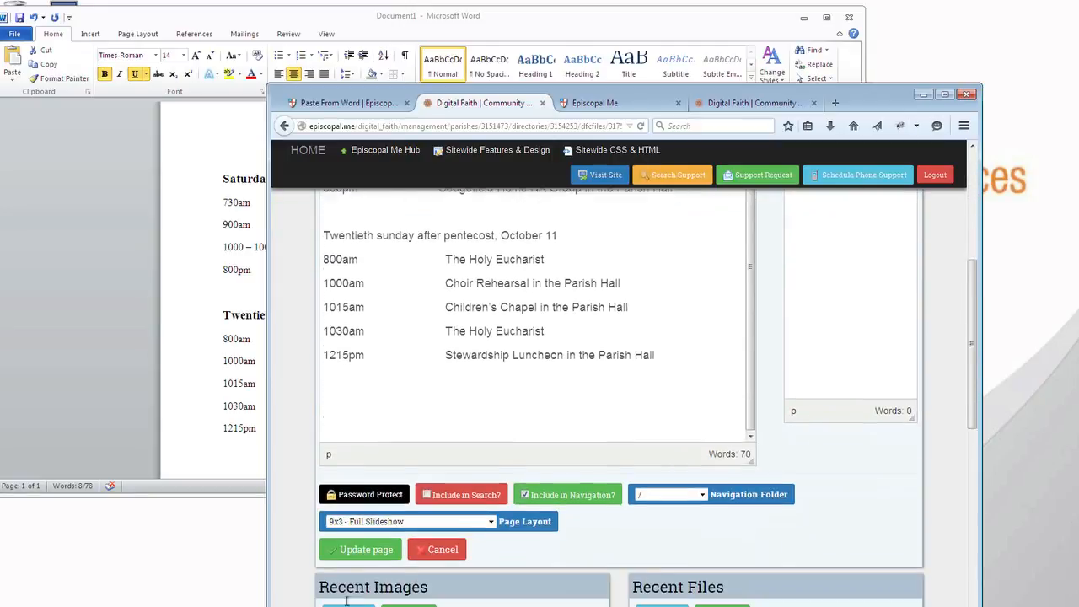
pyautogui.click(361, 487)
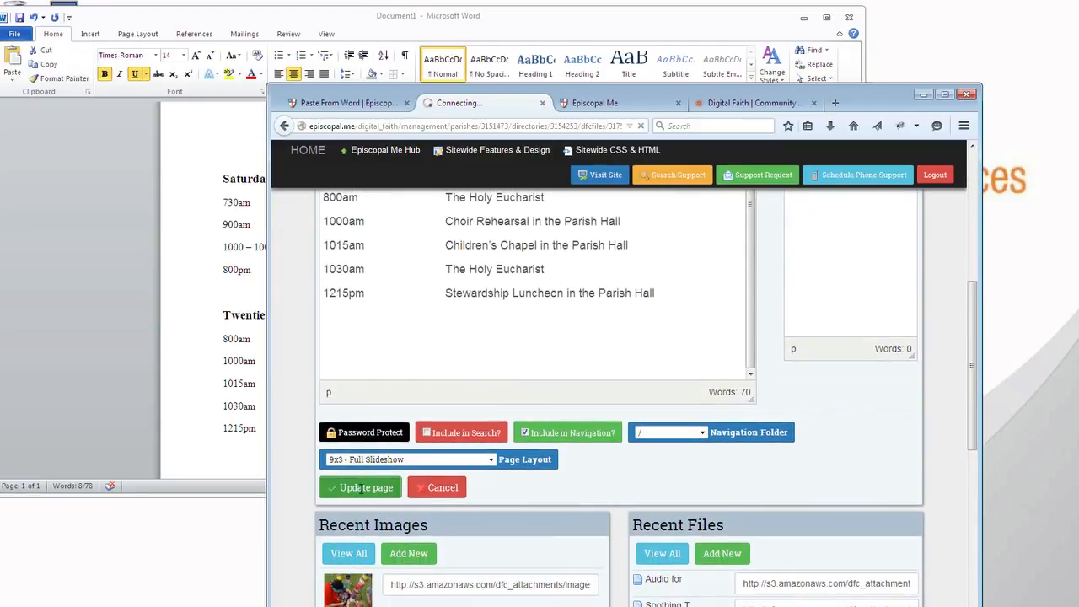
# Reload the published Paste From Word page and examine the title and the "Saturday, October 10" heading
pyautogui.click(346, 104)
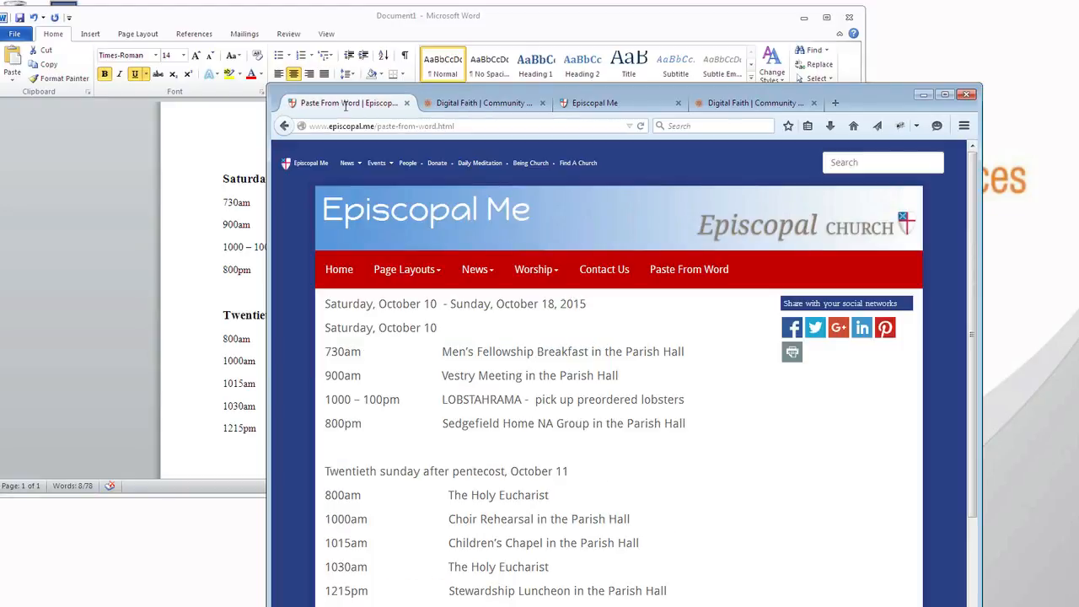
pyautogui.press('F5')
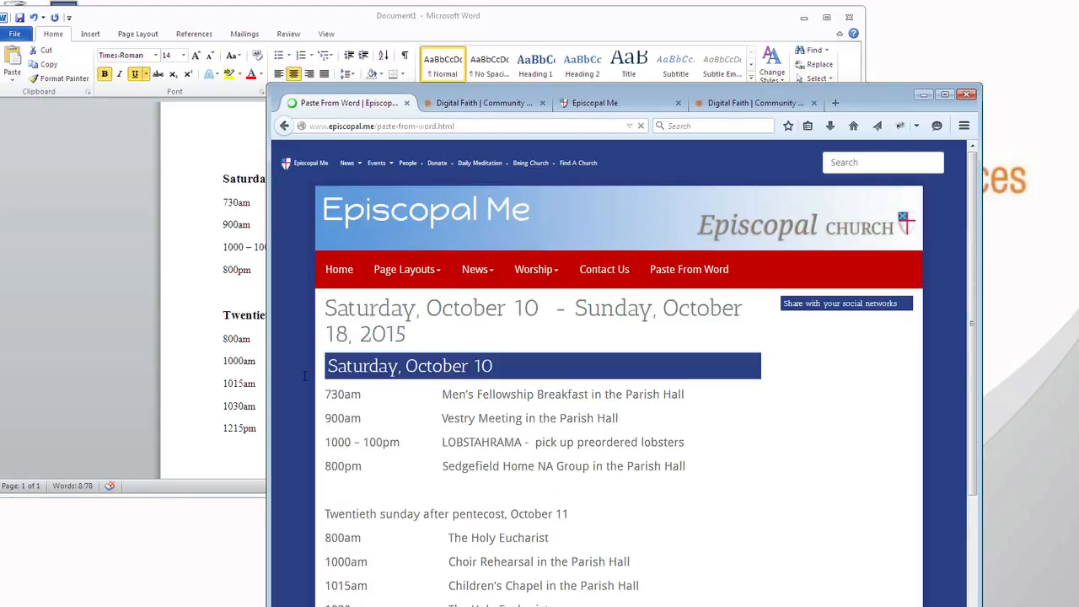
pyautogui.moveTo(327, 307); pyautogui.dragTo(416, 334)
pyautogui.moveTo(326, 366); pyautogui.dragTo(514, 375)
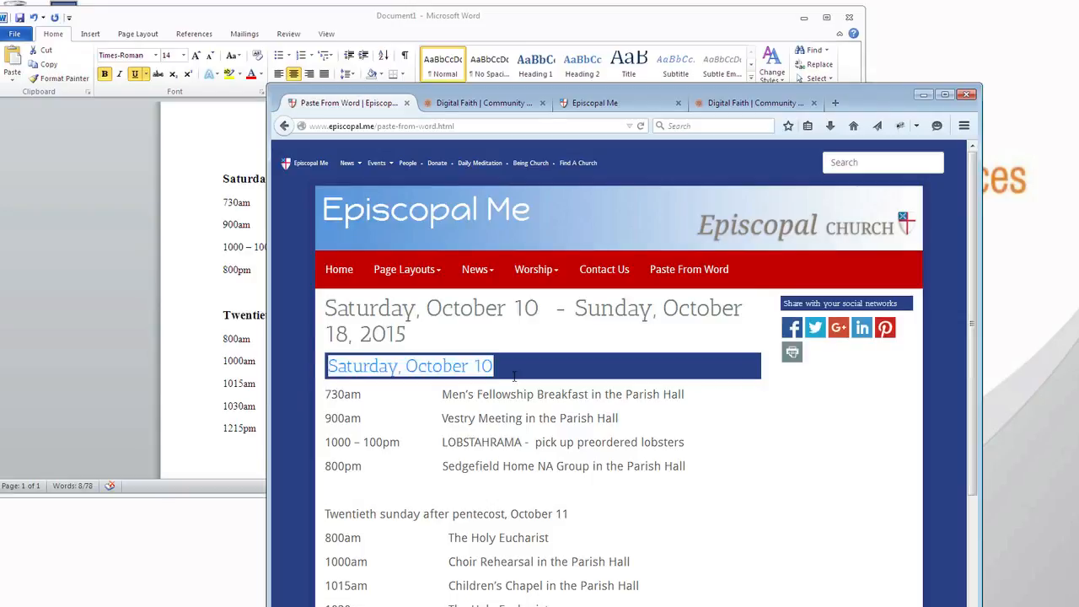
# Examine the heading fonts, sizes and colors in the organization's Design settings
pyautogui.click(444, 459)
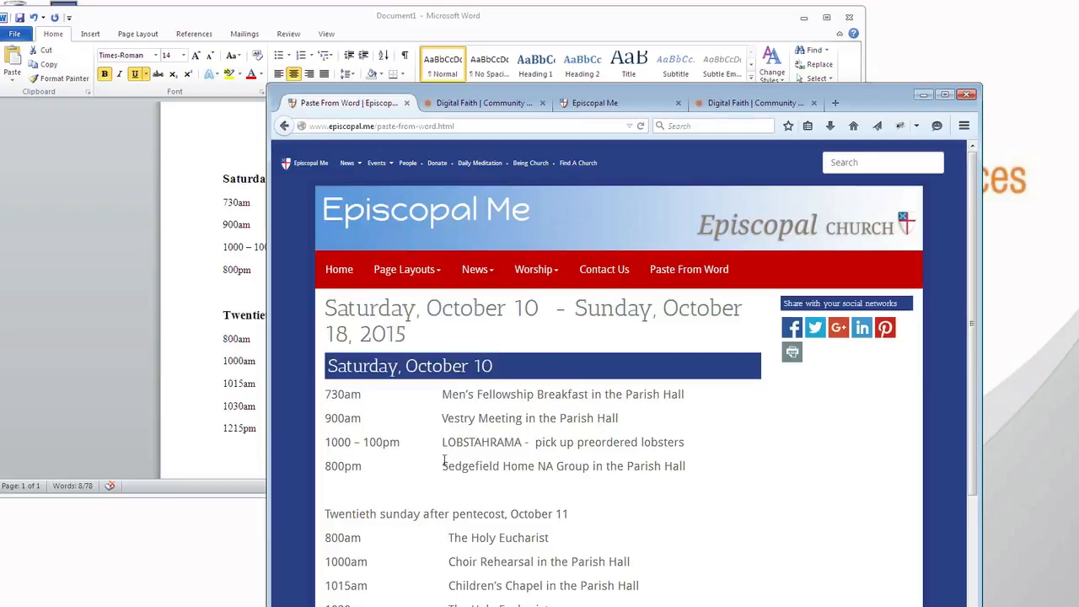
pyautogui.click(728, 104)
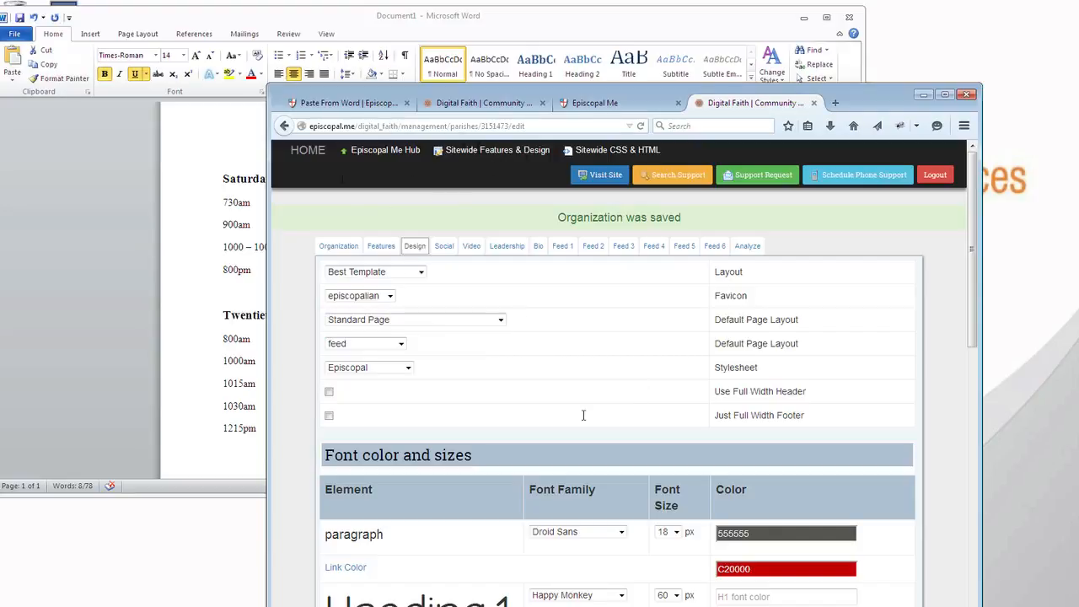
pyautogui.scroll(-5, 584, 415)
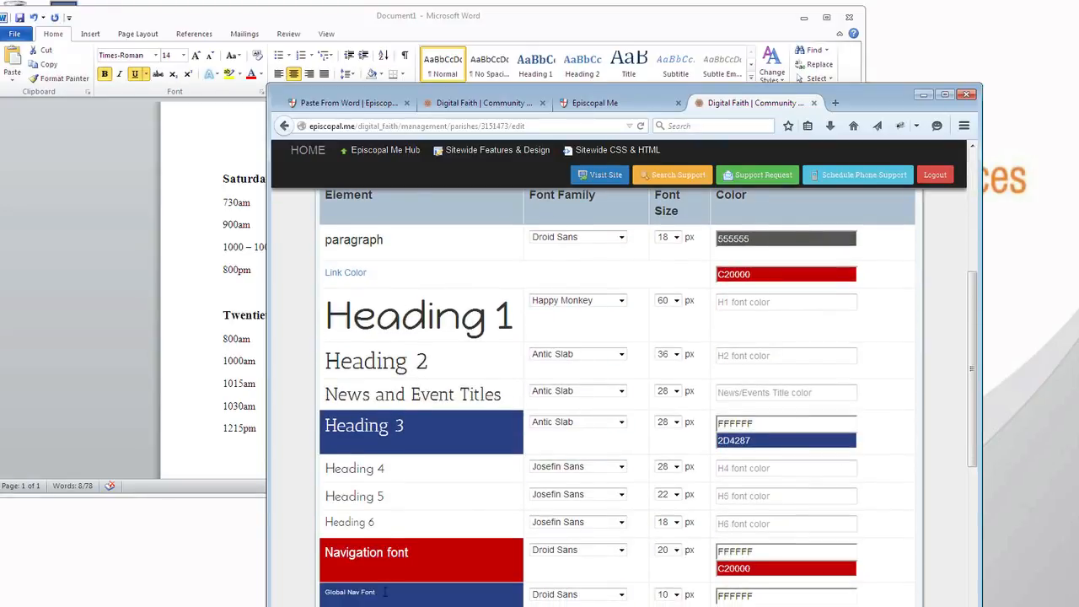
pyautogui.scroll(3, 468, 368)
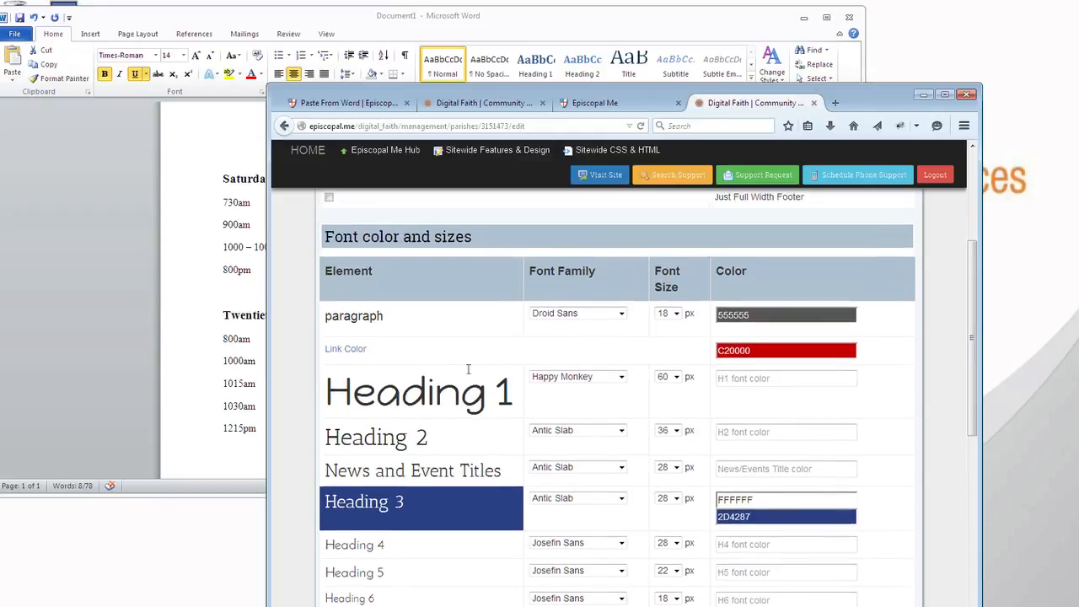
# Examine the site's styleguide page at episcopal.me/styleguide to see how headings, links and text are rendered
pyautogui.click(645, 101)
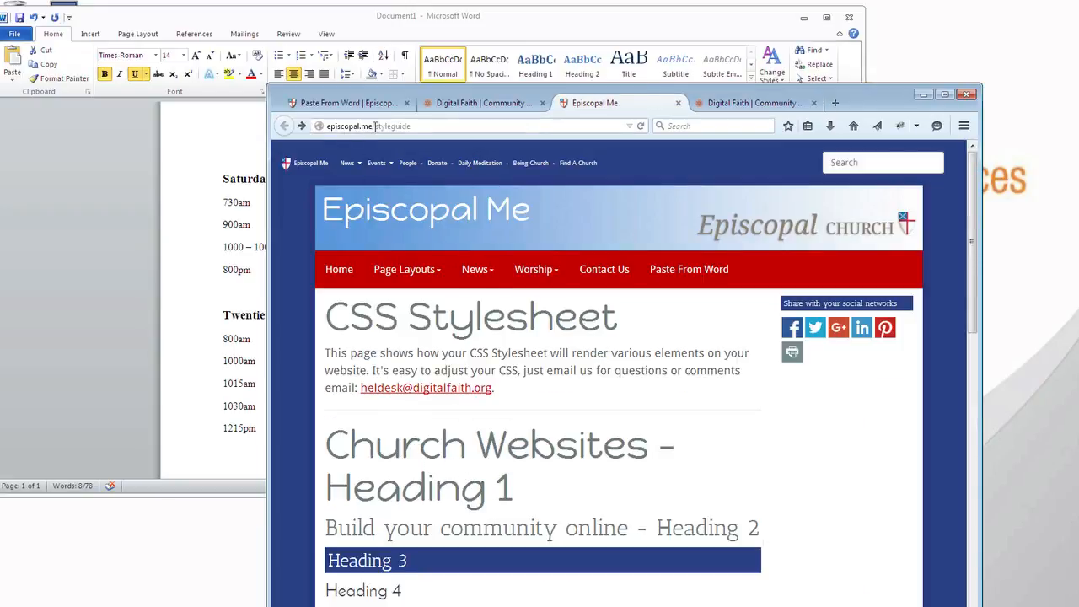
pyautogui.moveTo(368, 127); pyautogui.dragTo(438, 128)
pyautogui.click(618, 414)
pyautogui.scroll(-8, 551, 535)
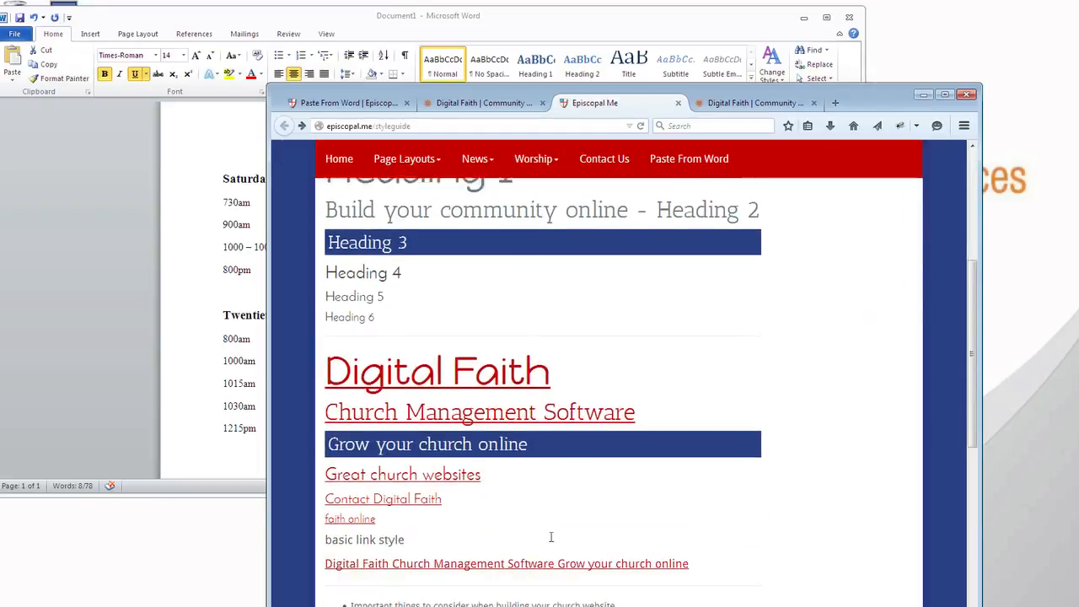
pyautogui.scroll(-3, 550, 536)
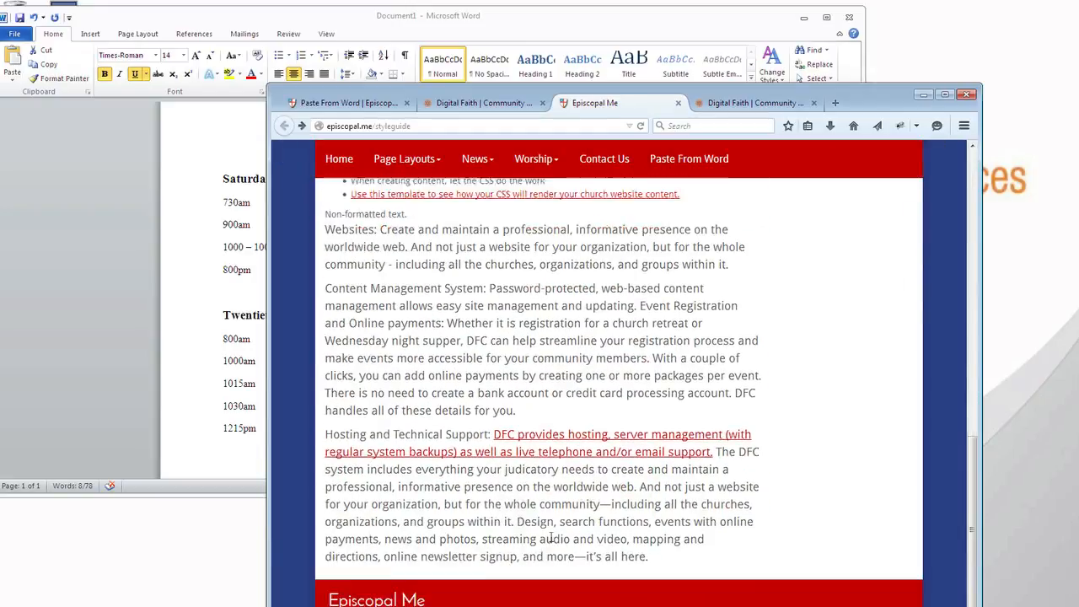
pyautogui.scroll(10, 551, 537)
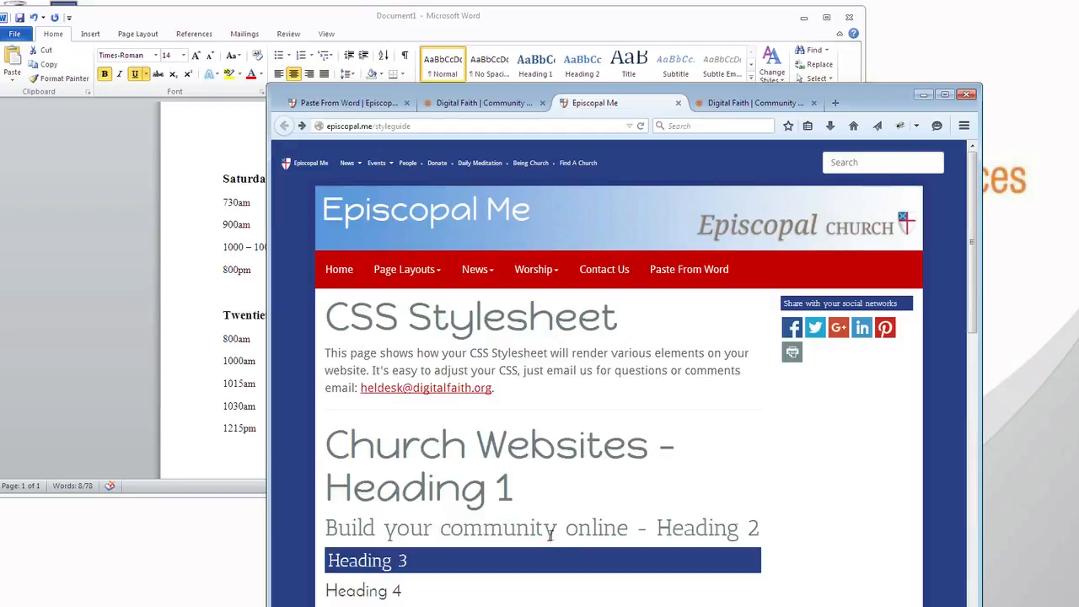
# Compare the published Paste From Word page with the original schedule in the Word document
pyautogui.click(371, 102)
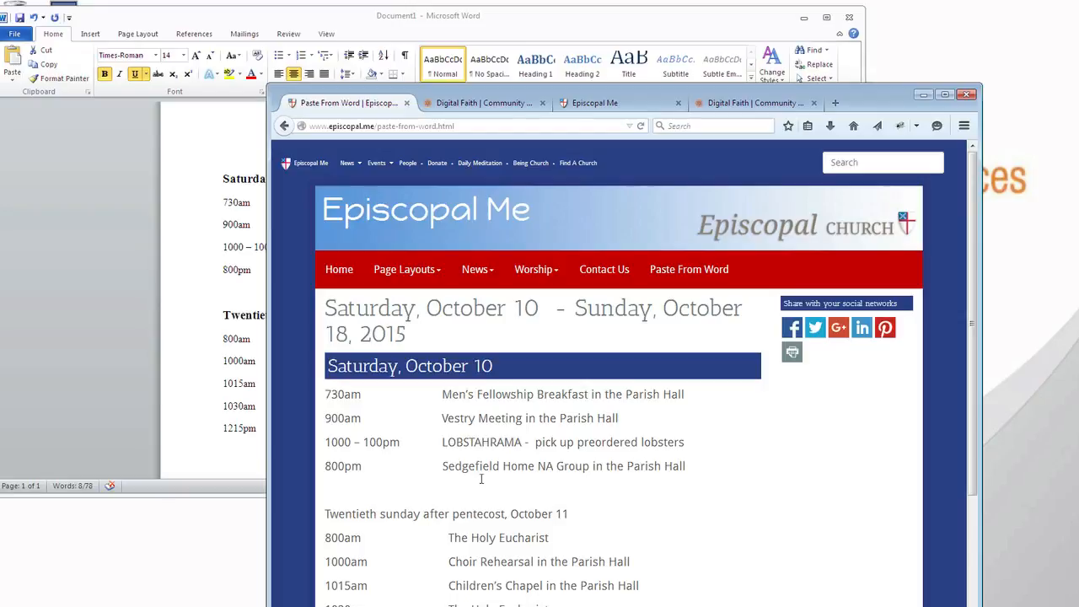
pyautogui.click(193, 371)
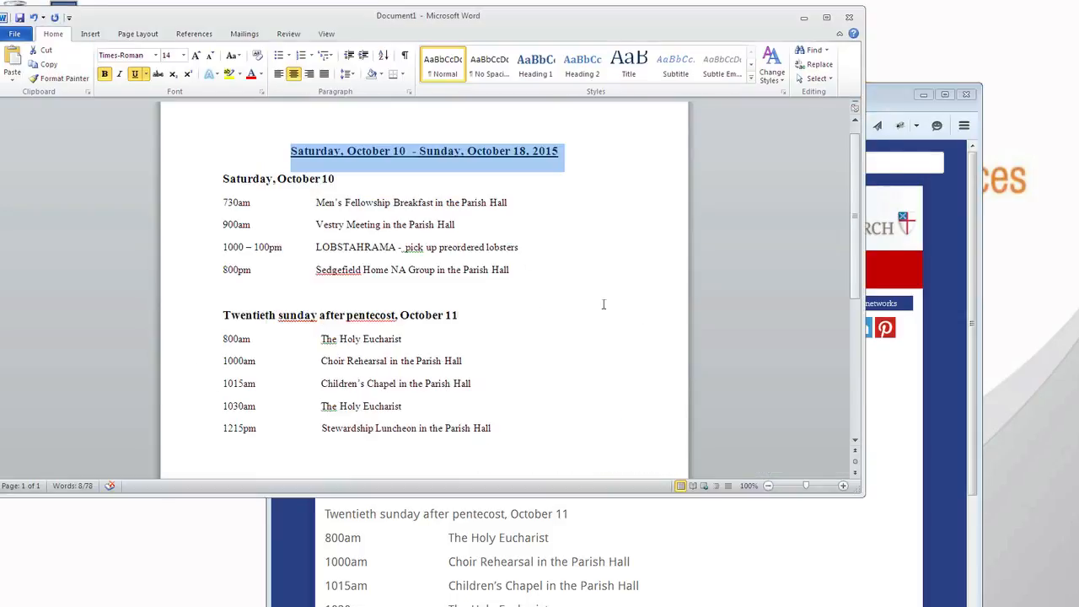
pyautogui.click(509, 295)
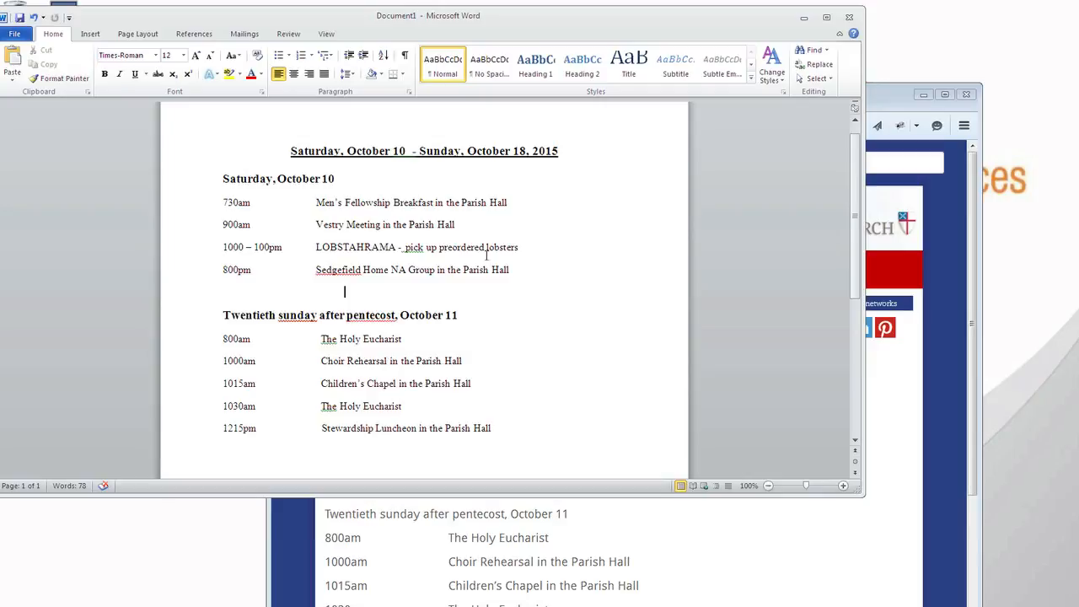
pyautogui.click(471, 562)
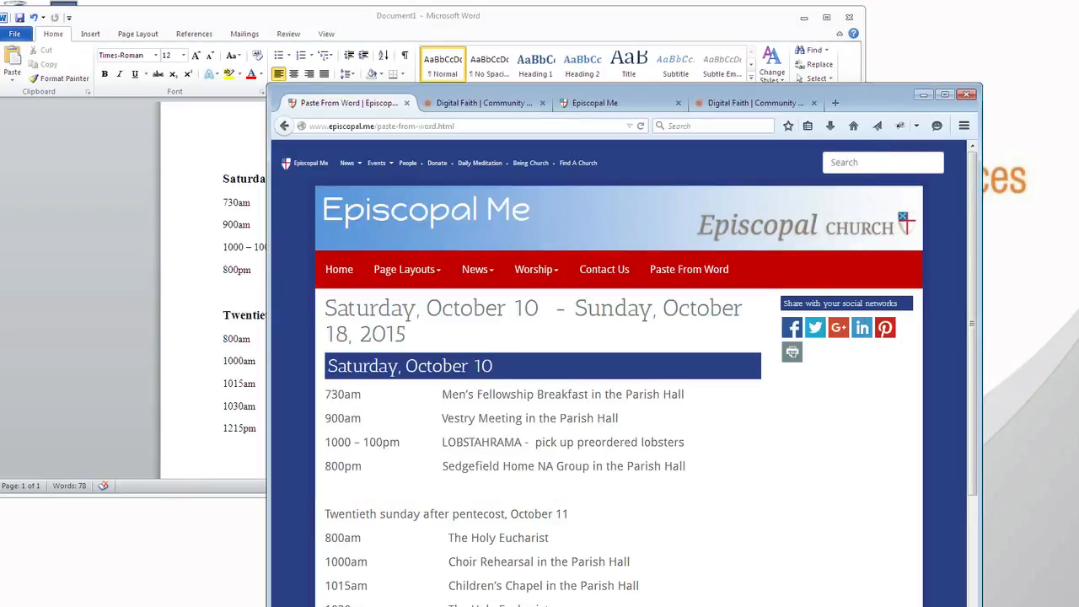
# Narrow the browser window to phone width, examine how the published schedule lines wrap, and widen it again
pyautogui.moveTo(982, 337); pyautogui.dragTo(495, 337)
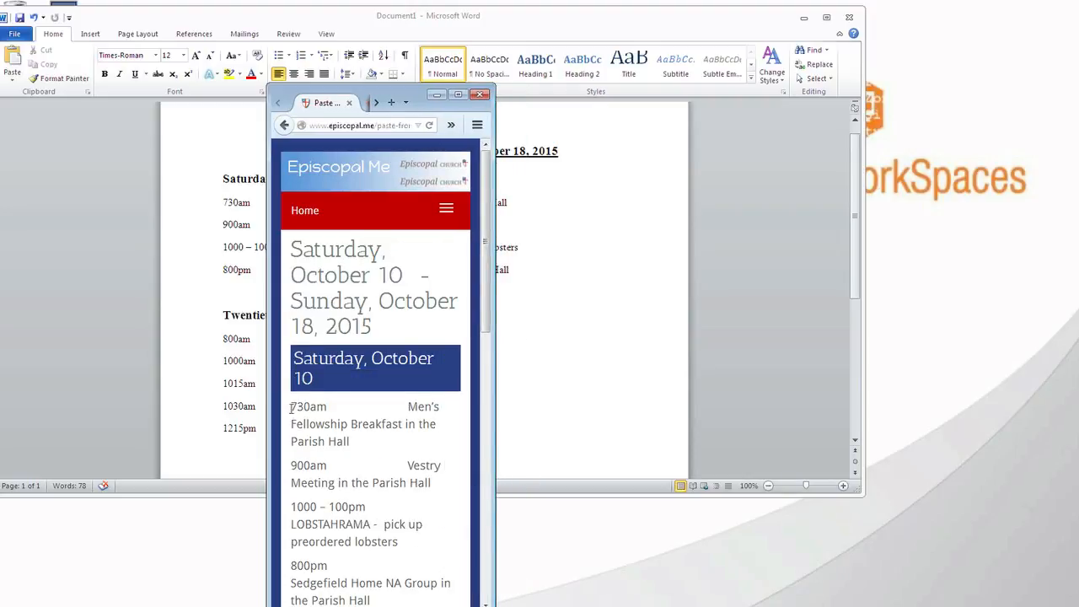
pyautogui.moveTo(291, 406); pyautogui.dragTo(363, 566)
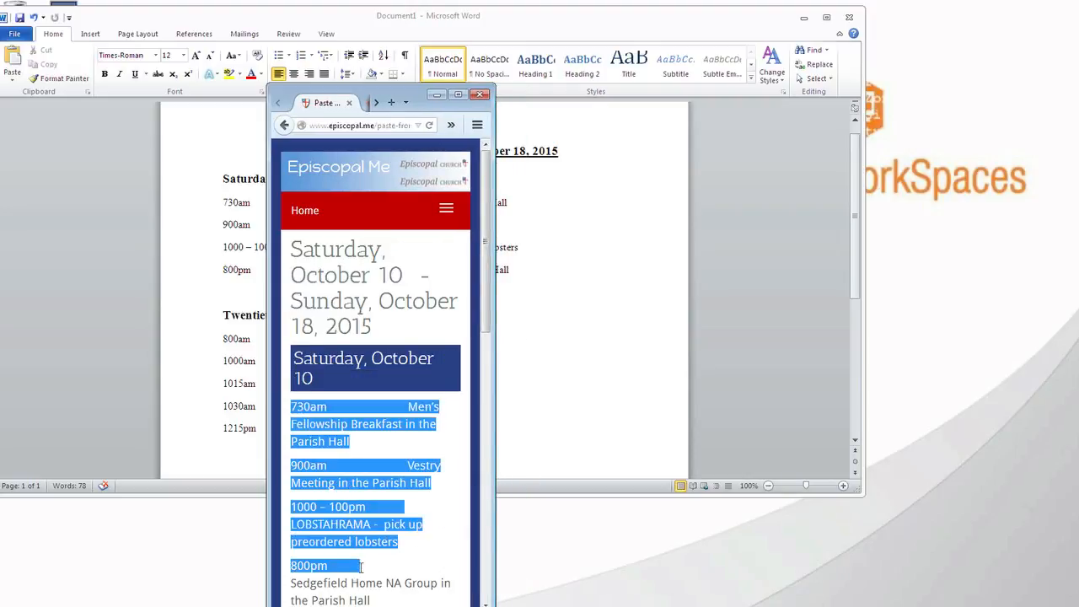
pyautogui.scroll(-6, 361, 566)
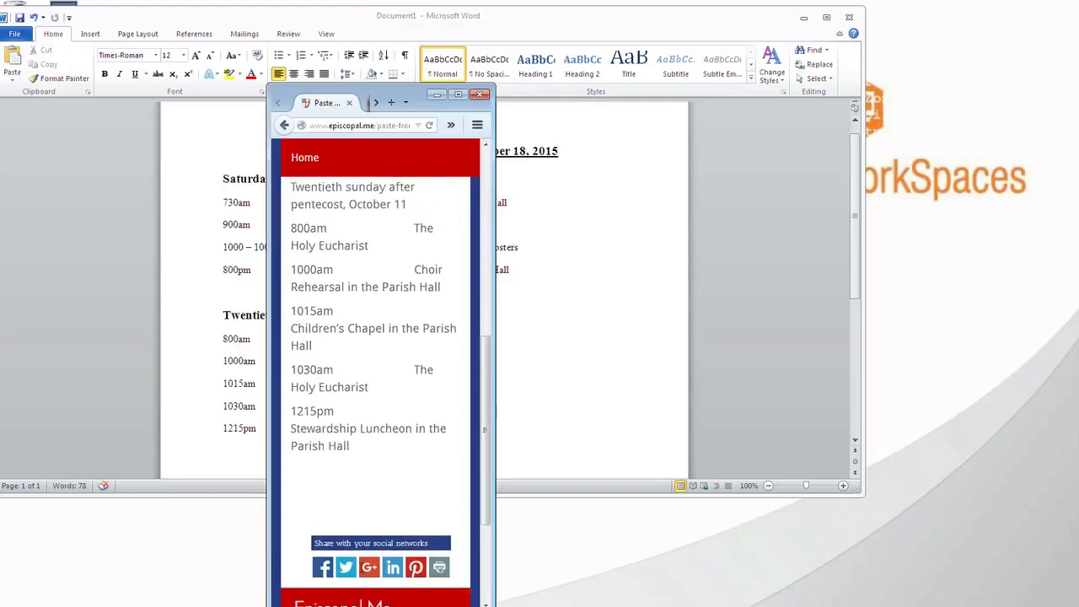
pyautogui.scroll(4, 361, 570)
pyautogui.scroll(3, 361, 568)
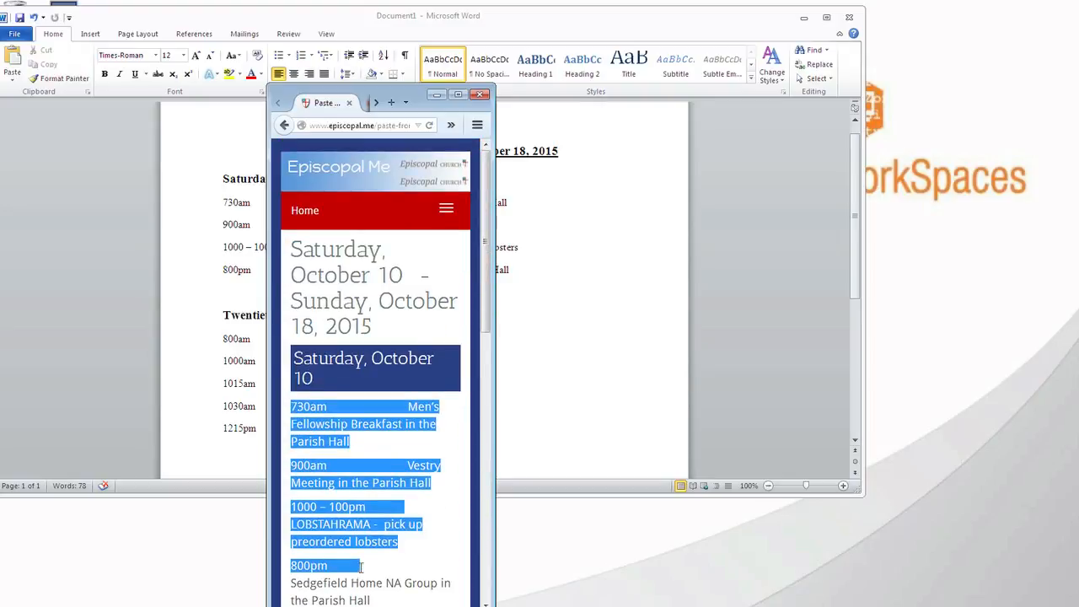
pyautogui.click(397, 437)
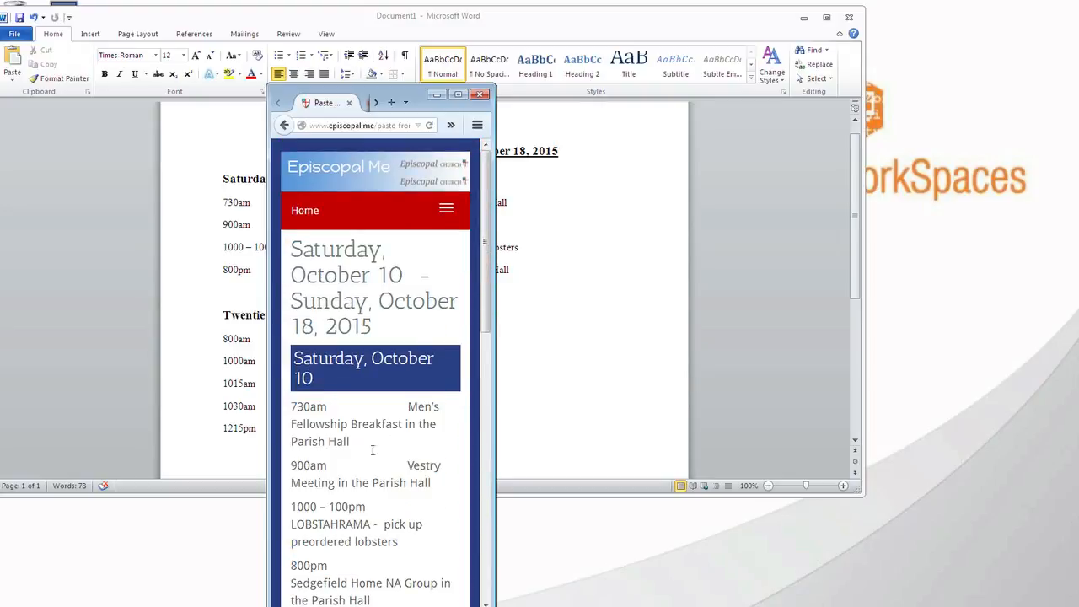
pyautogui.moveTo(495, 347); pyautogui.dragTo(845, 348)
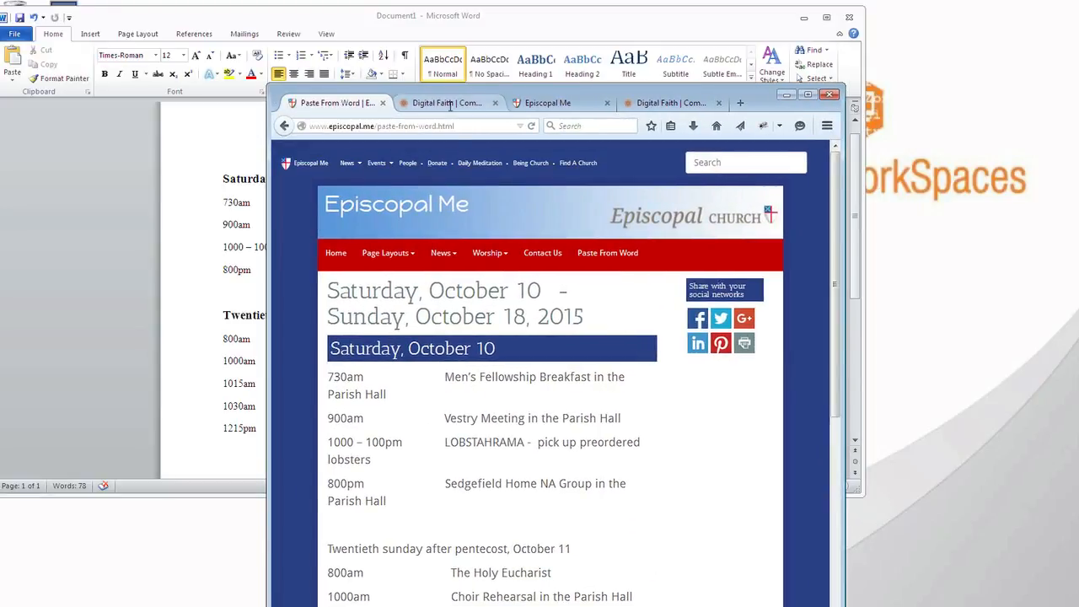
# Open the page's source code in the editor and examine the &nbsp; entries in the 730am line
pyautogui.click(447, 103)
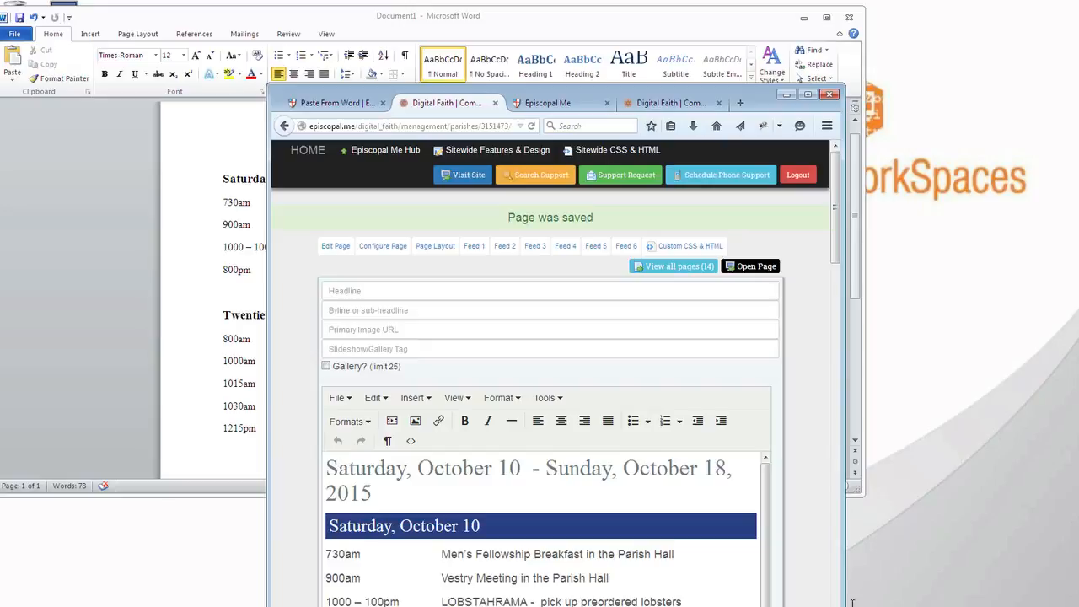
pyautogui.moveTo(844, 564); pyautogui.dragTo(1040, 595)
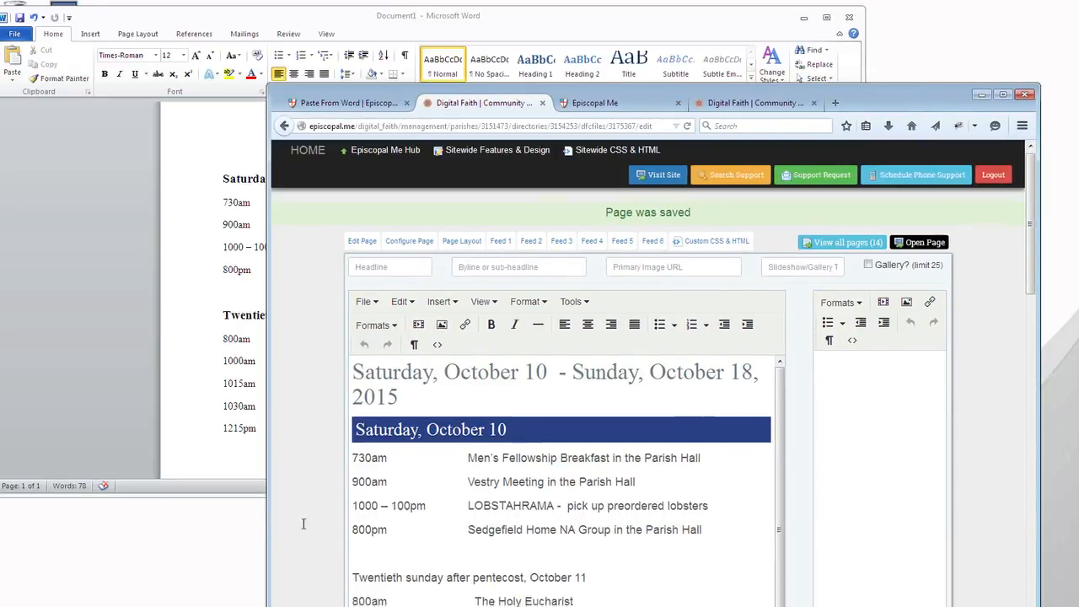
pyautogui.scroll(-2, 306, 522)
pyautogui.click(436, 274)
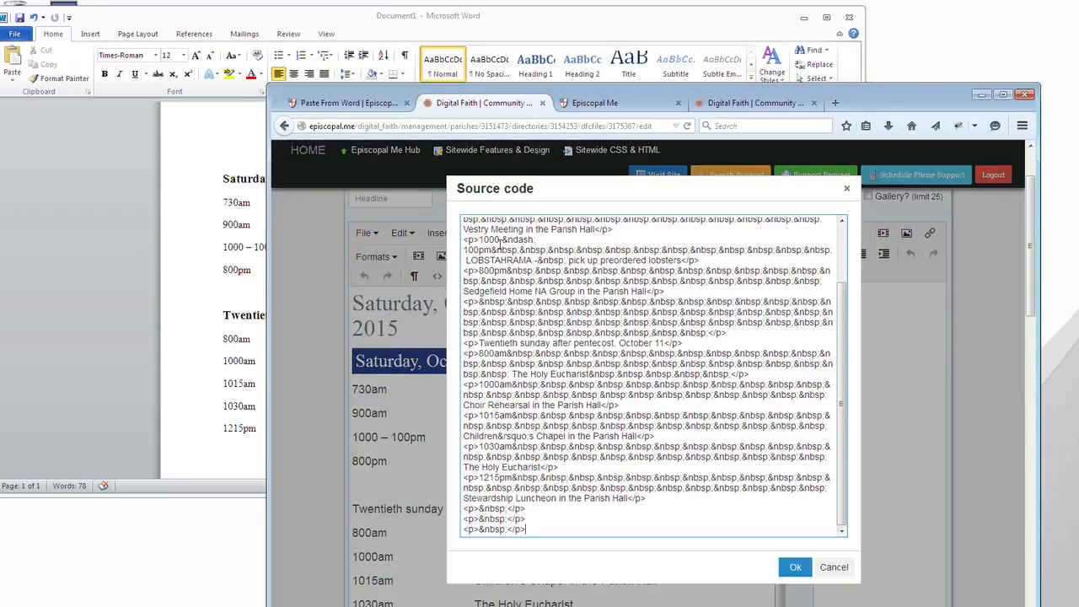
pyautogui.scroll(3, 501, 243)
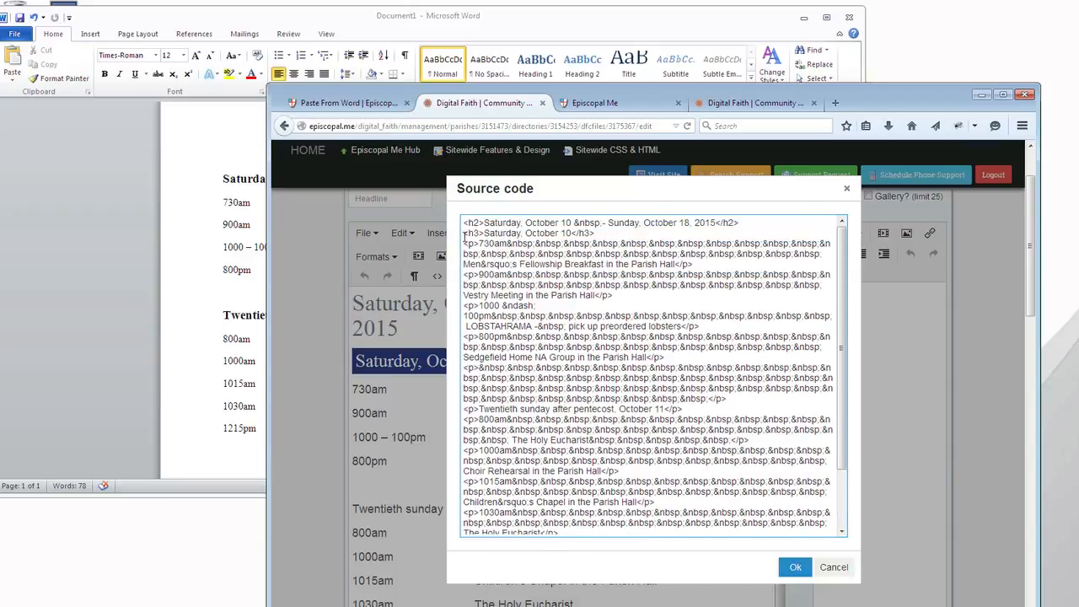
pyautogui.moveTo(475, 243); pyautogui.dragTo(527, 244)
pyautogui.click(562, 244)
pyautogui.moveTo(512, 244); pyautogui.dragTo(776, 254)
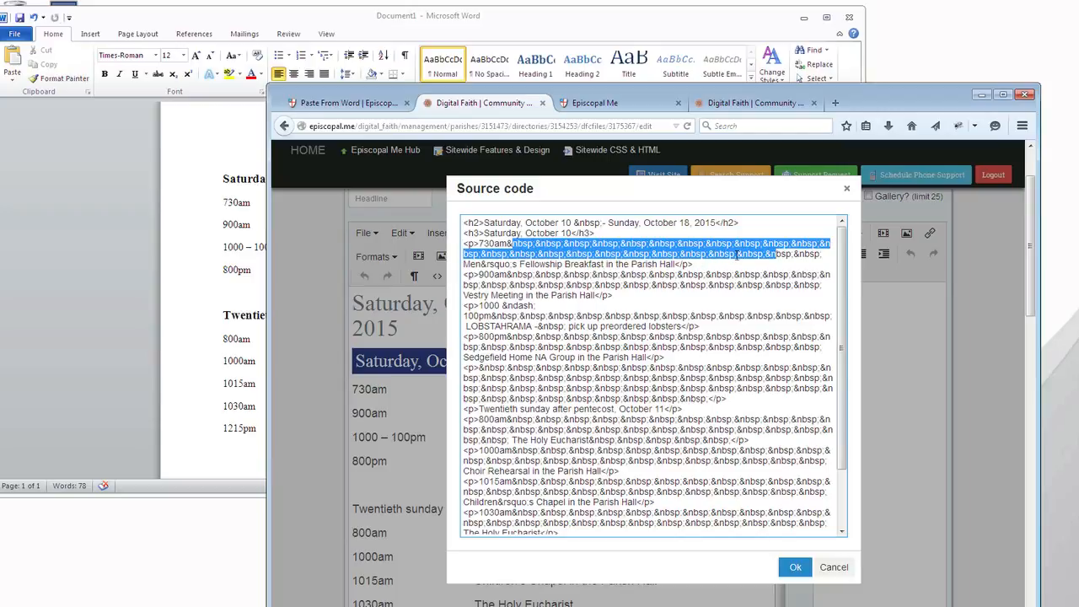
# In Word, delete the gap between "730am" and "Men's Fellowship Breakfast" and recreate it with three tabs
pyautogui.click(188, 242)
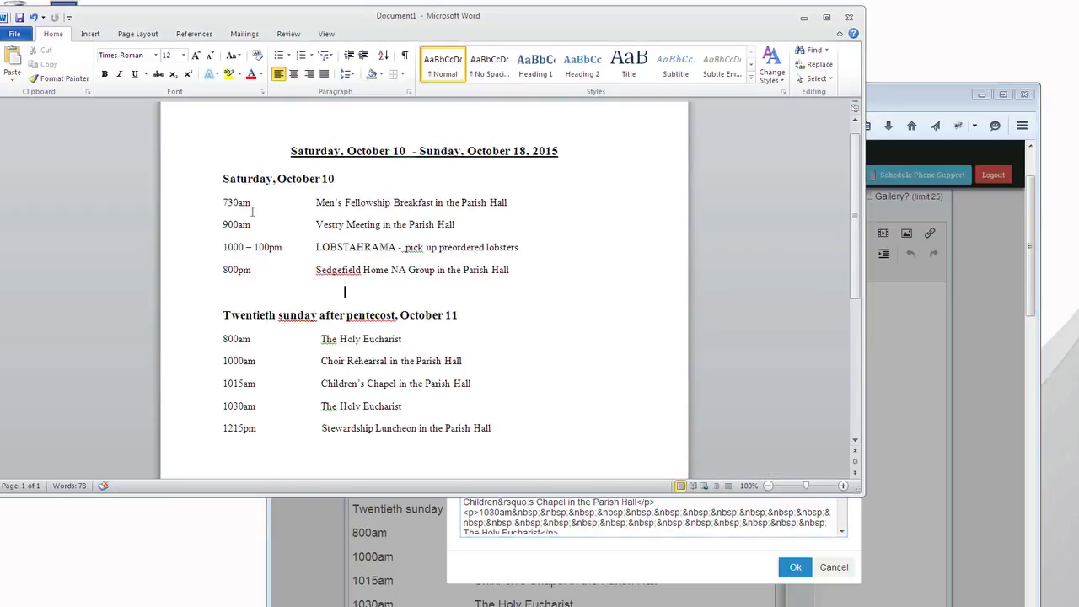
pyautogui.click(253, 202)
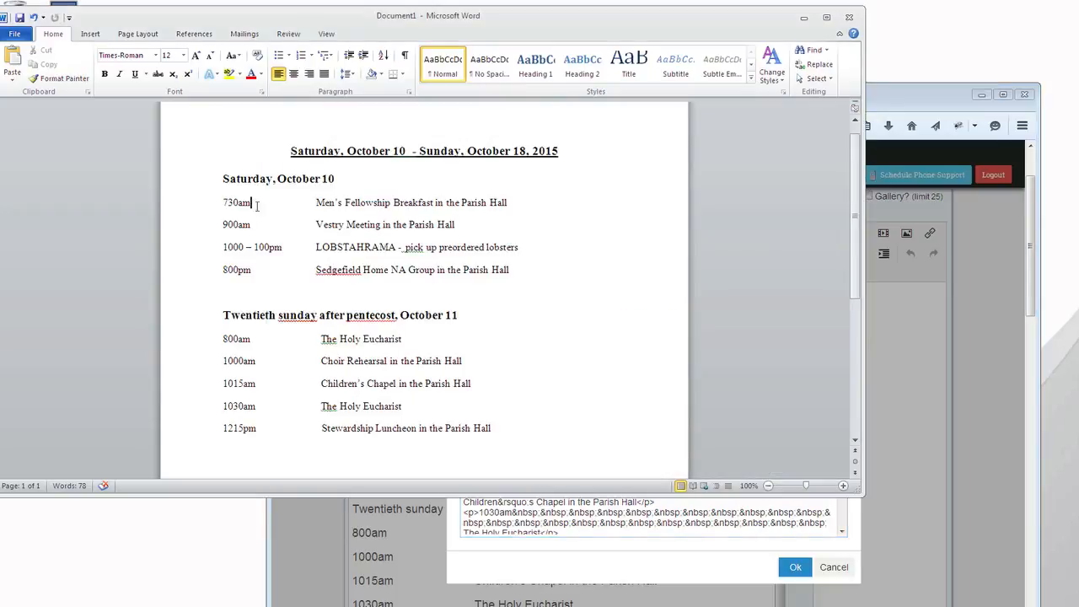
pyautogui.keyDown('shift'); pyautogui.click(313, 202); pyautogui.keyUp('shift')
pyautogui.press('Delete')
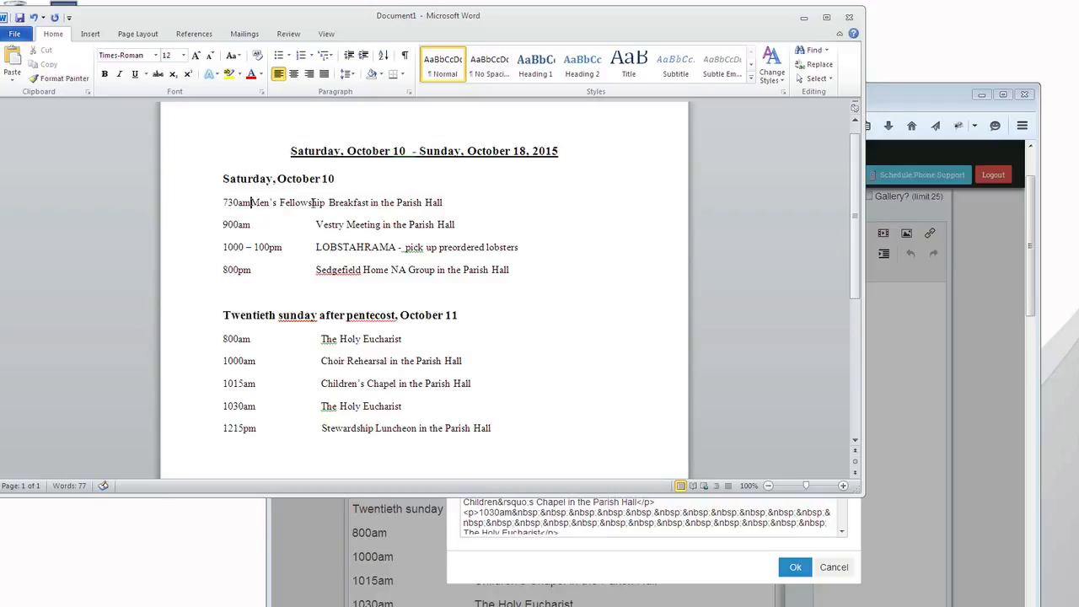
pyautogui.press('Tab')
pyautogui.press('Tab')
pyautogui.press('Tab')
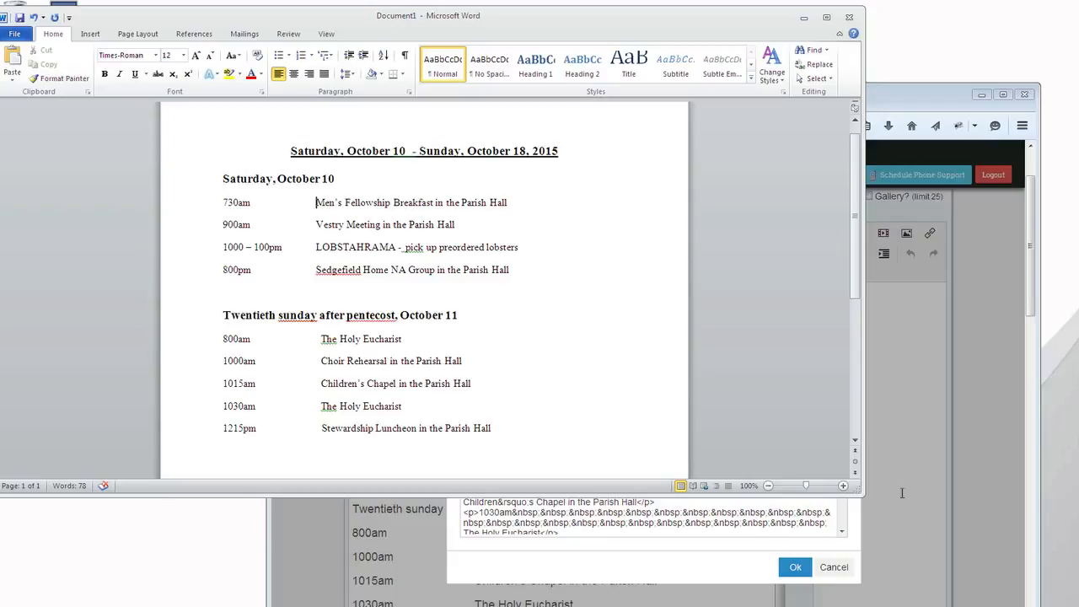
# Close the web page's source code without changes and delete the spacing after "730am" and "900am" in the Saturday schedule
pyautogui.click(660, 556)
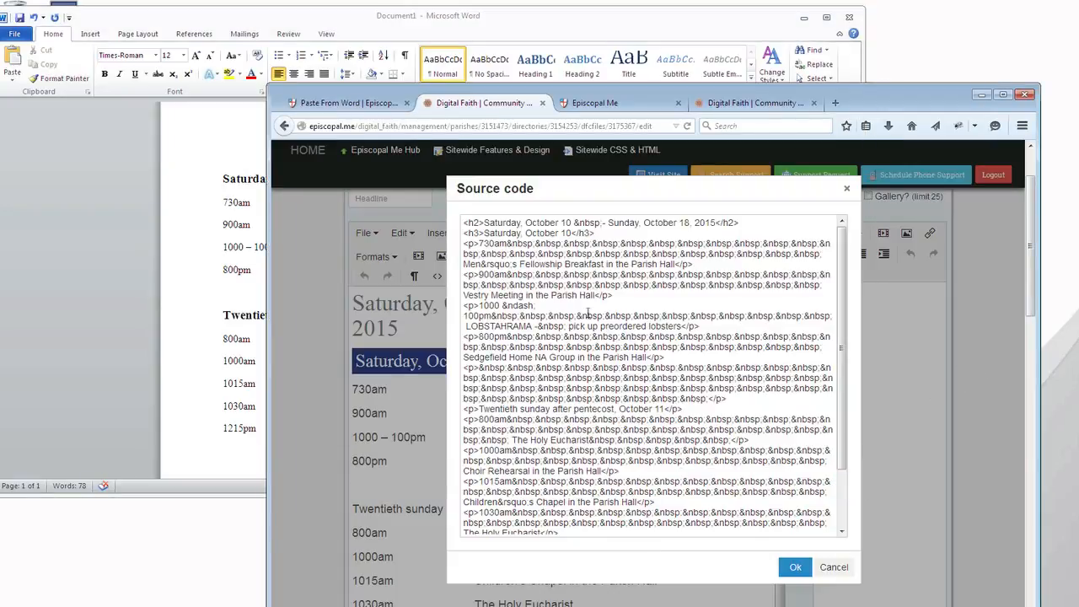
pyautogui.click(833, 567)
pyautogui.click(397, 389)
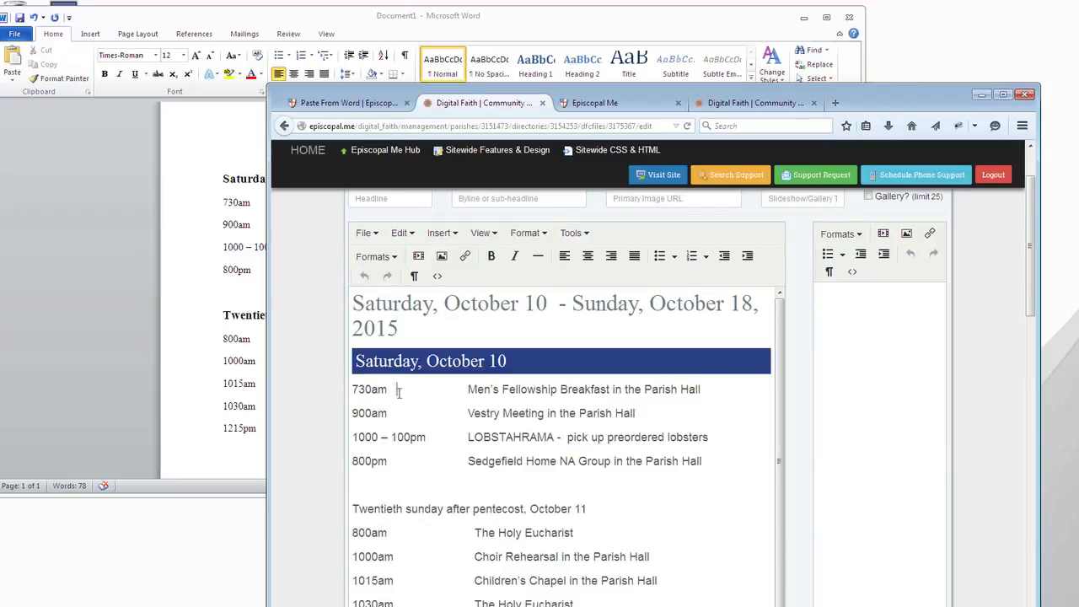
pyautogui.keyDown('shift'); pyautogui.click(468, 389); pyautogui.keyUp('shift')
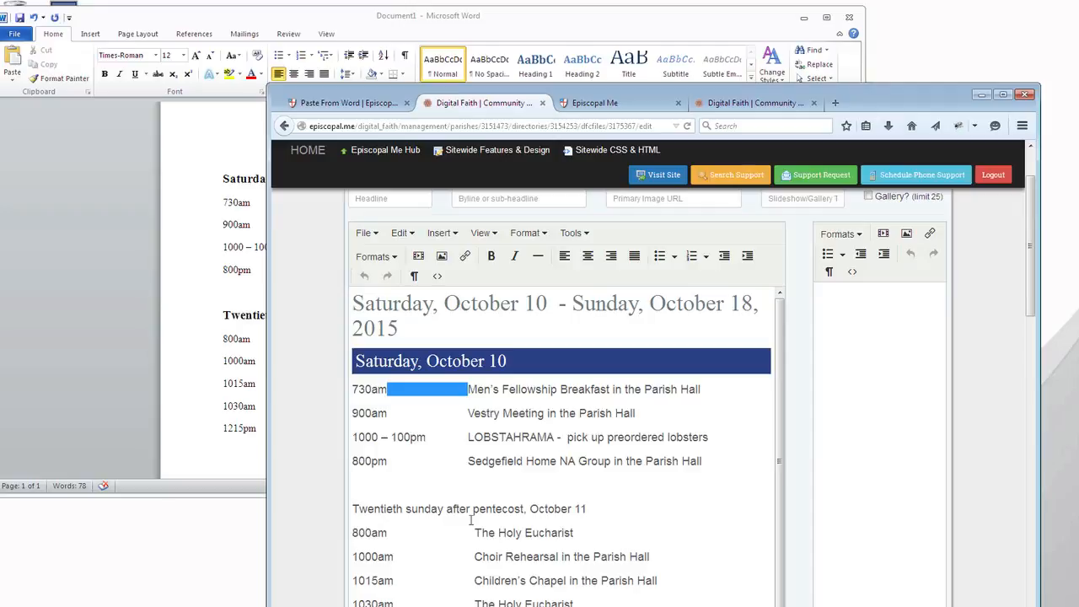
pyautogui.press('BackSpace')
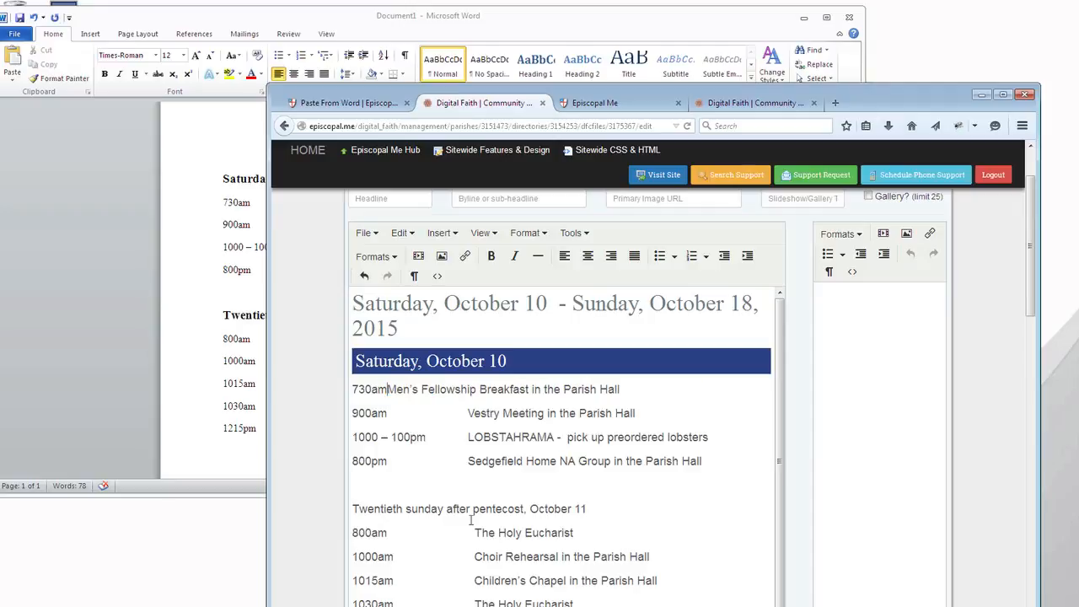
pyautogui.click(386, 413)
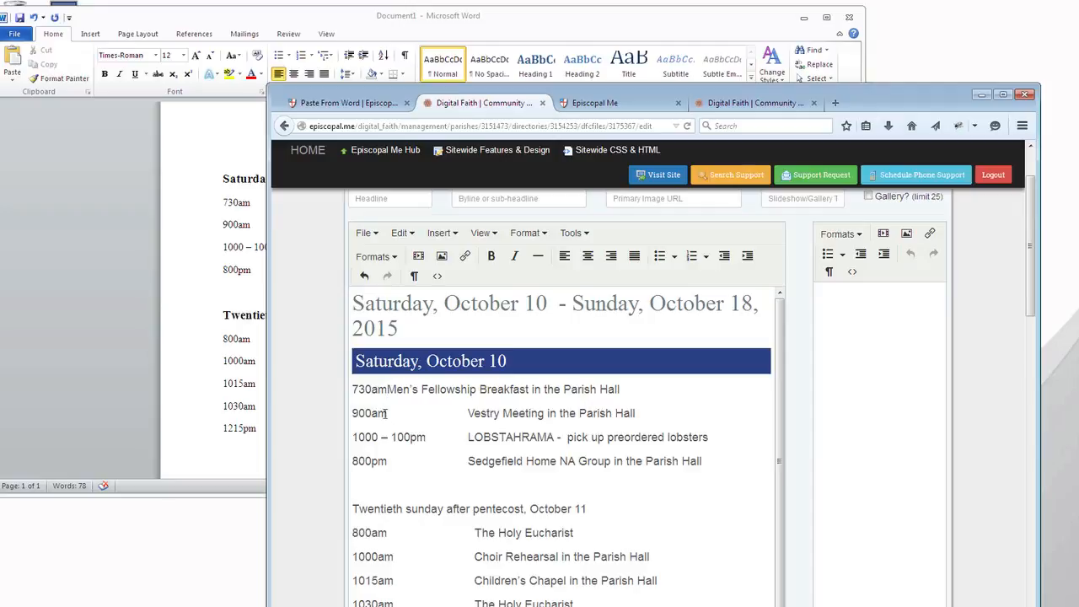
pyautogui.keyDown('shift'); pyautogui.click(466, 413); pyautogui.keyUp('shift')
pyautogui.press('BackSpace')
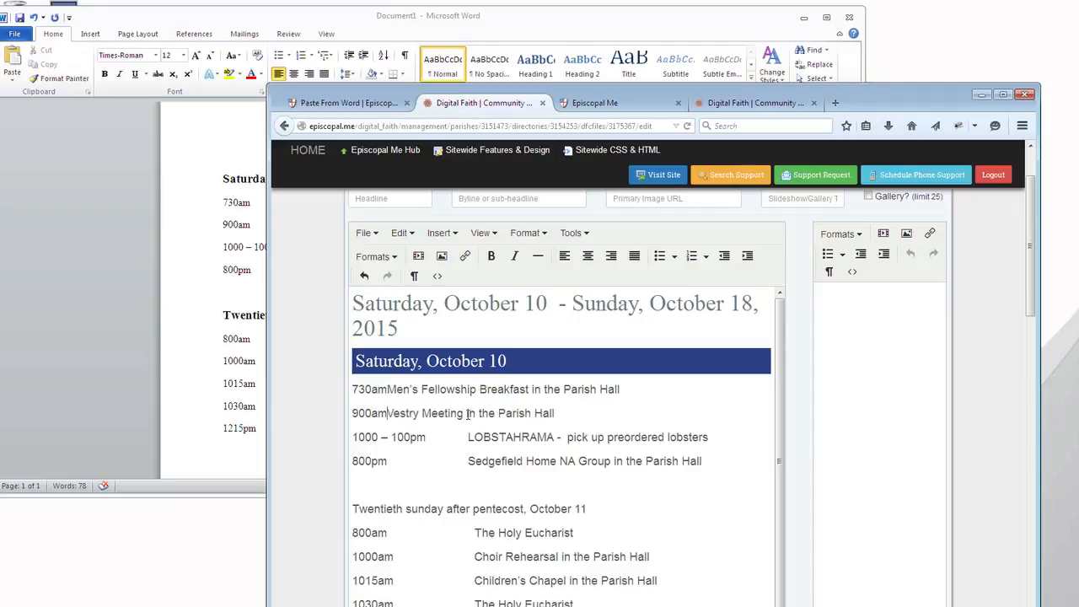
# Delete the spacing after "1000 – 100pm" and after "800pm" in the Saturday schedule
pyautogui.click(426, 436)
pyautogui.keyDown('shift'); pyautogui.click(468, 437); pyautogui.keyUp('shift')
pyautogui.press('BackSpace')
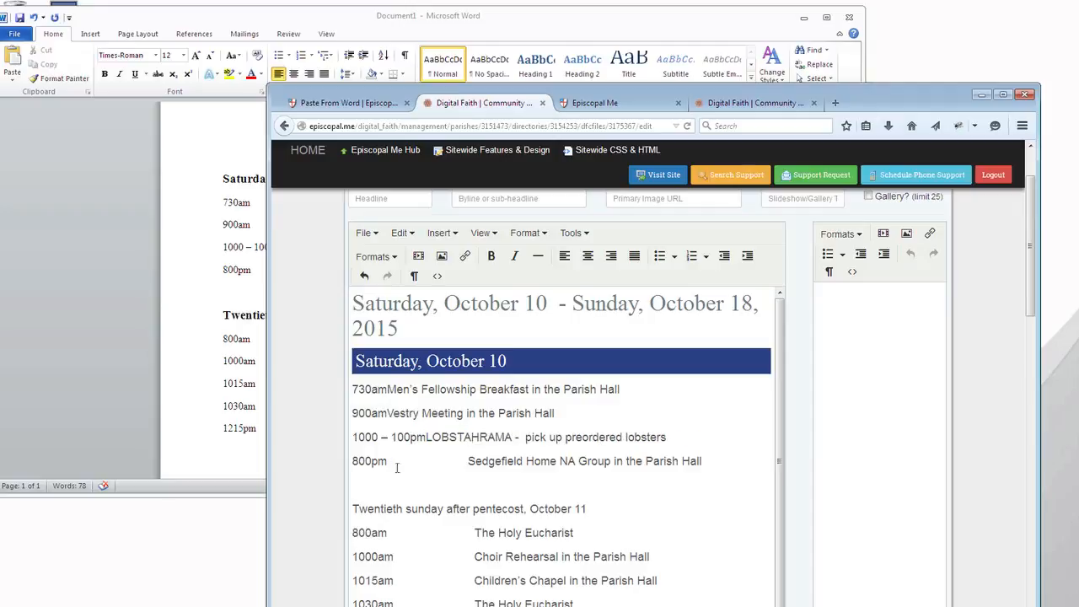
pyautogui.click(380, 461)
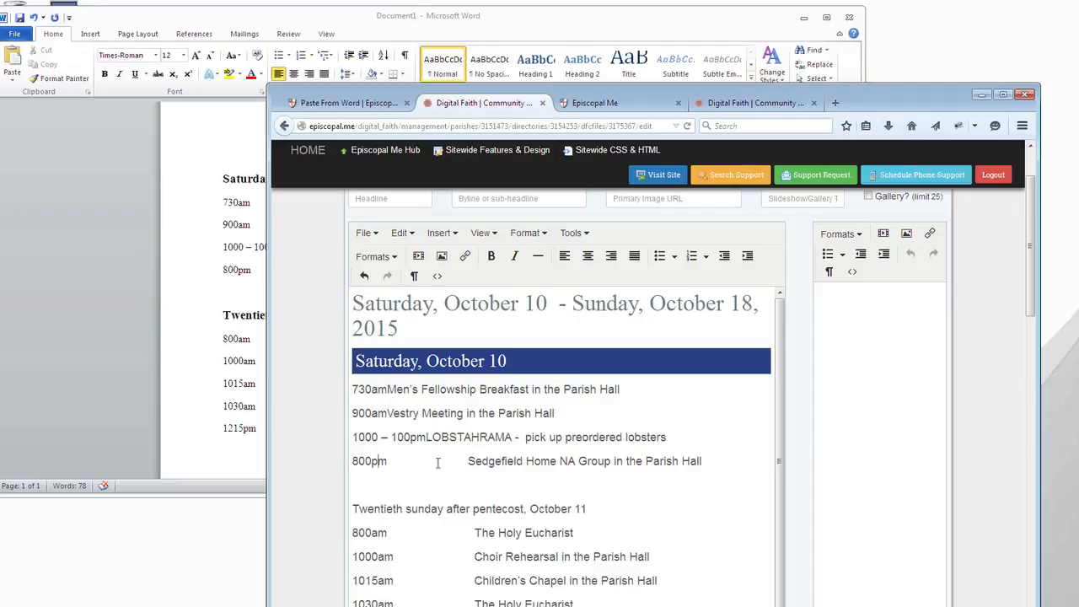
pyautogui.click(387, 461)
pyautogui.keyDown('shift'); pyautogui.click(465, 461); pyautogui.keyUp('shift')
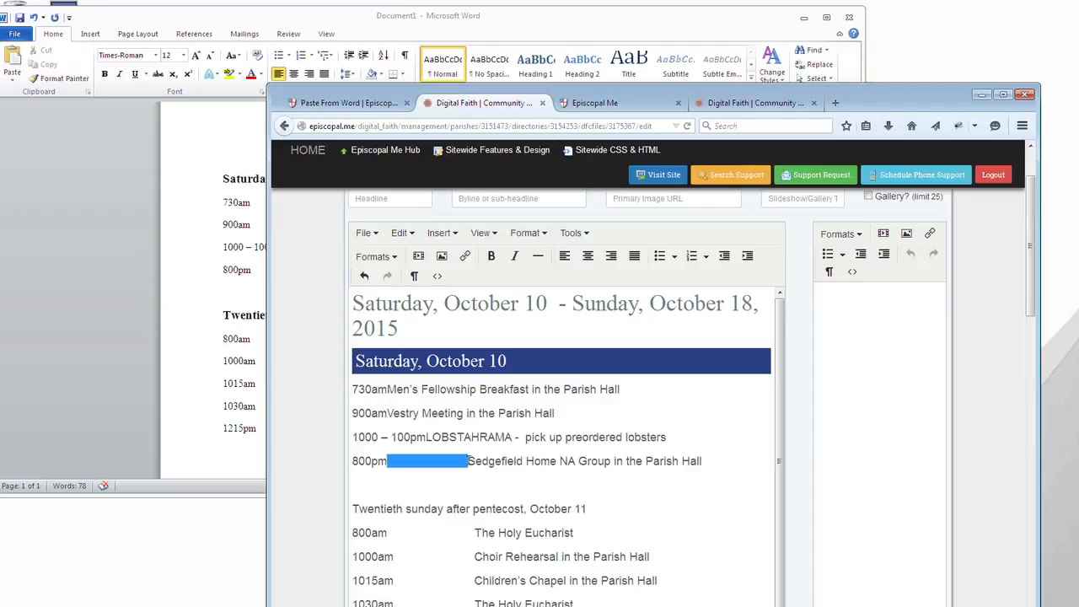
pyautogui.press('BackSpace')
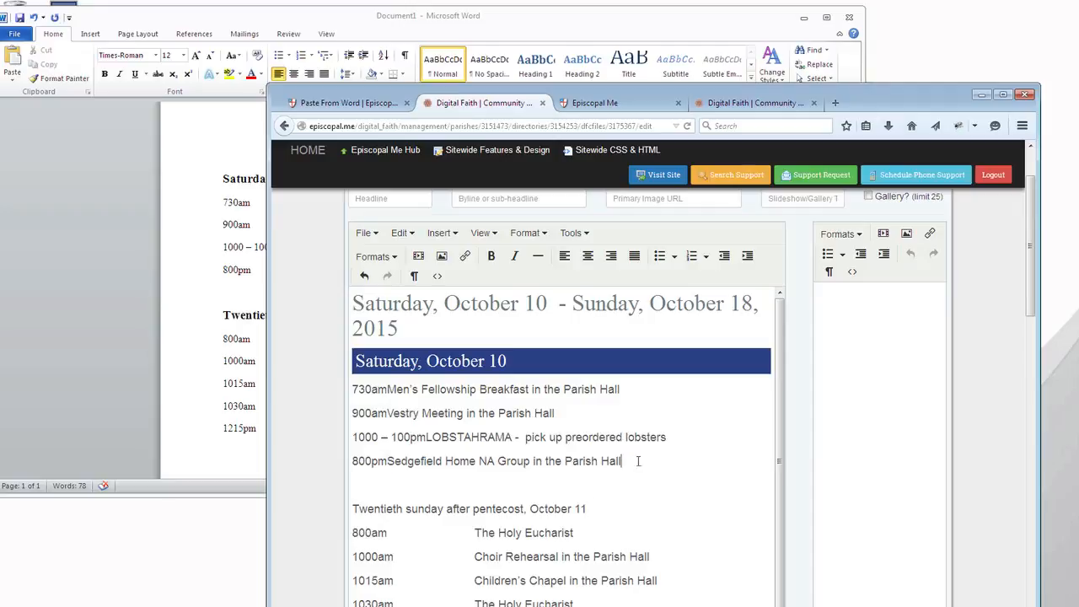
# Convert the four Saturday schedule lines to a bullet list and make Men's Fellowship Breakfast an indented sub-bullet under 730am
pyautogui.moveTo(638, 461); pyautogui.dragTo(350, 382)
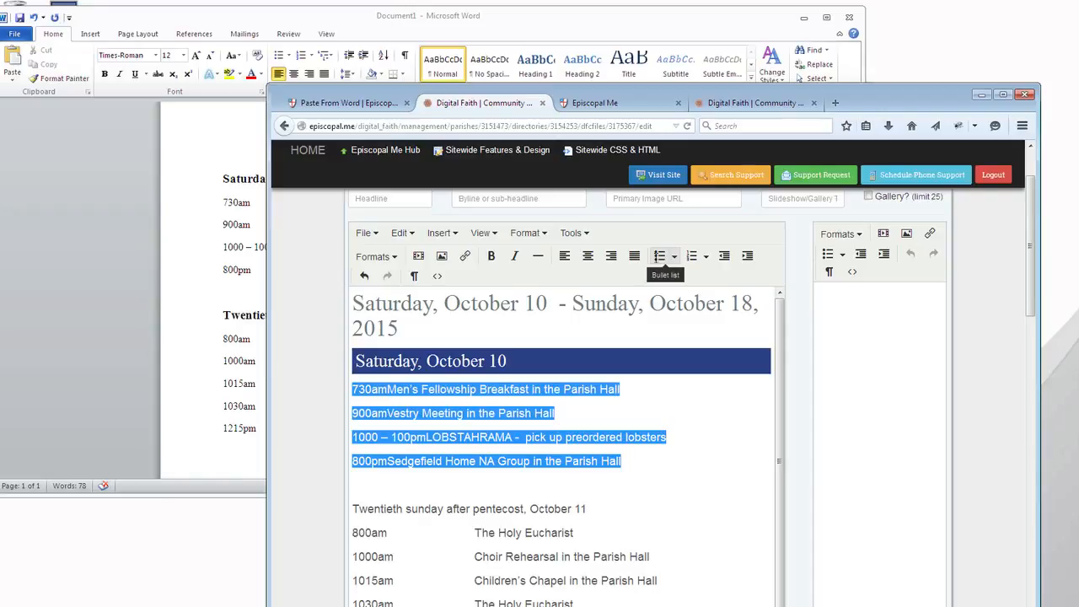
pyautogui.click(660, 256)
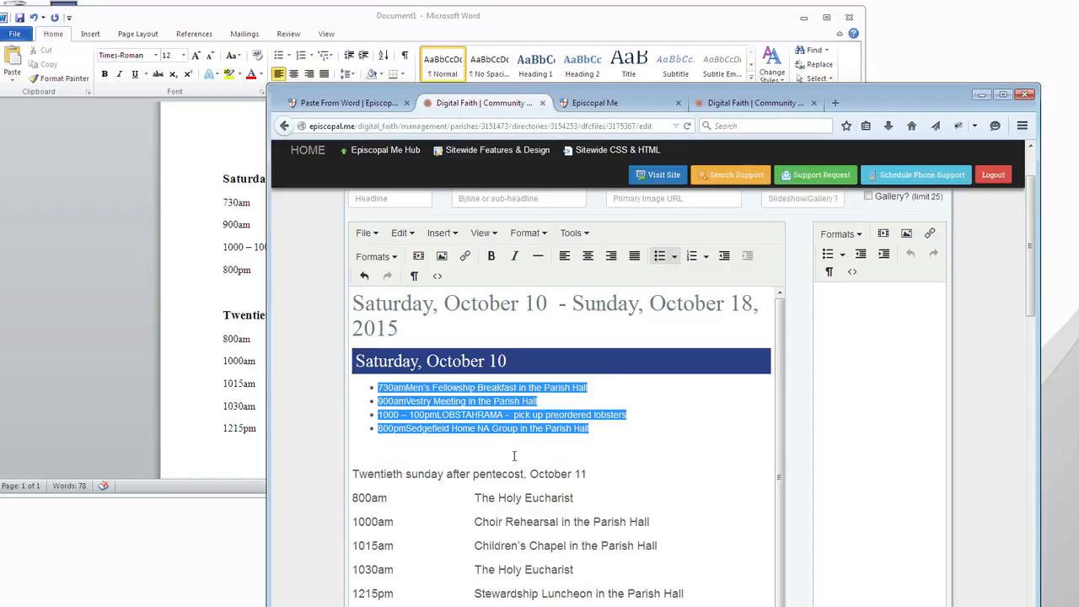
pyautogui.click(403, 390)
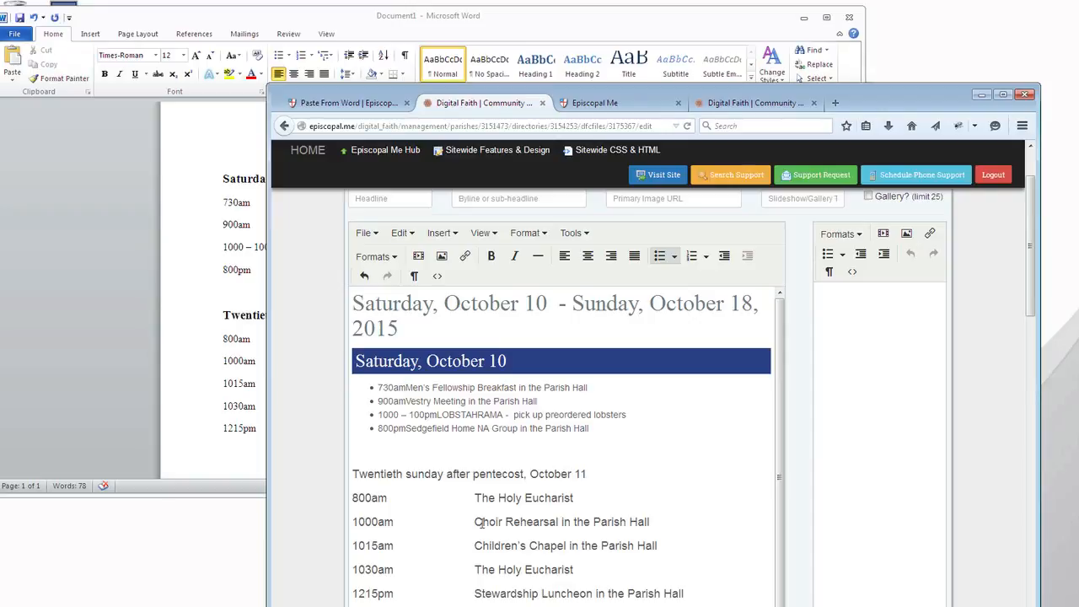
pyautogui.press('Return')
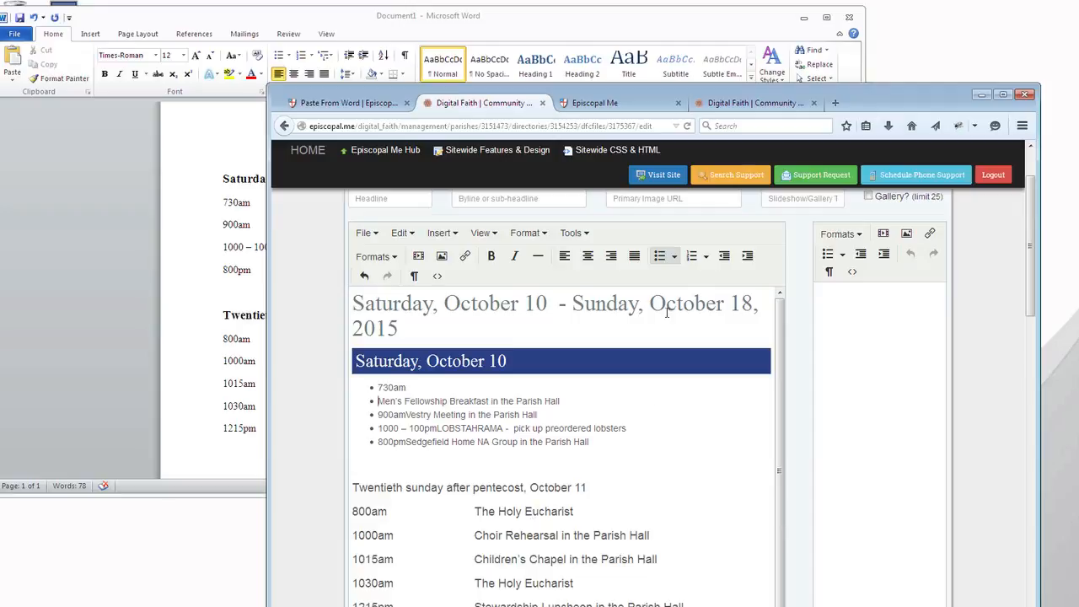
pyautogui.click(747, 256)
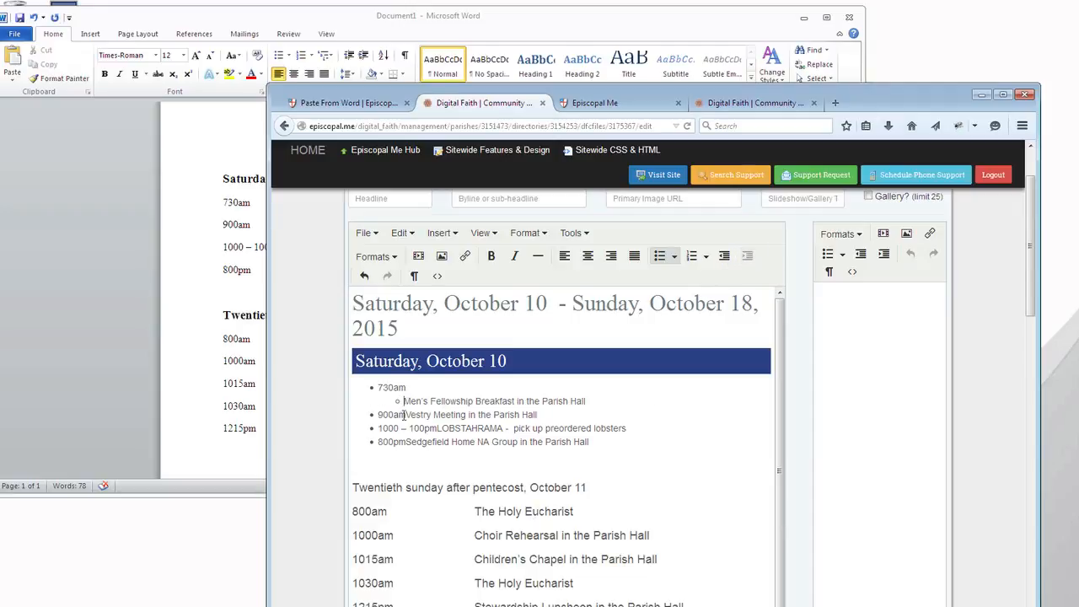
# Split the 900am, 1000 – 100pm and 800pm bullets after the time and indent each event as a sub-bullet
pyautogui.click(404, 415)
pyautogui.press('Return')
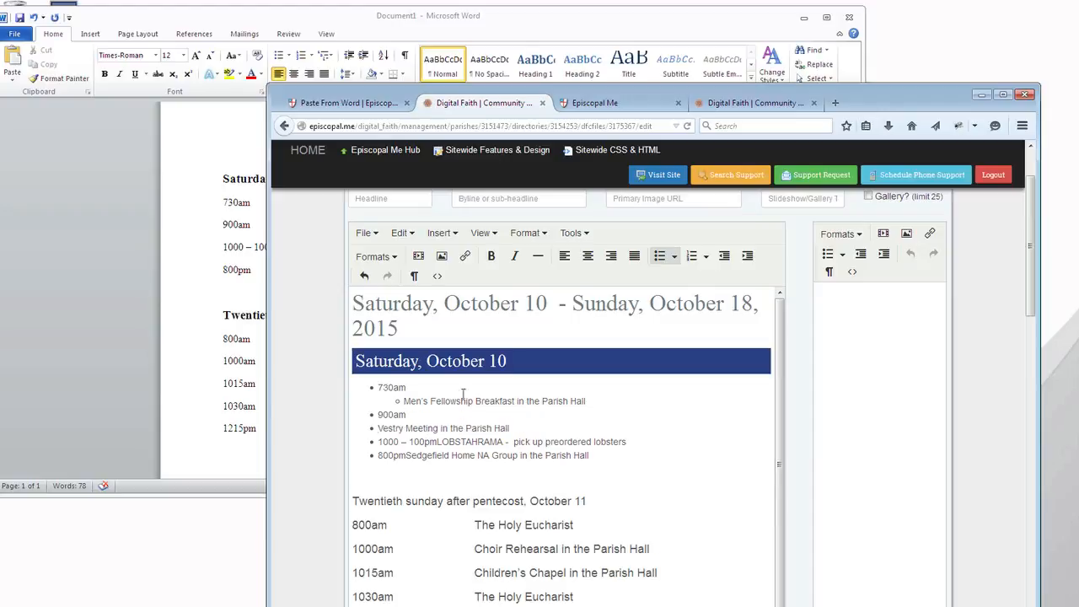
pyautogui.click(747, 256)
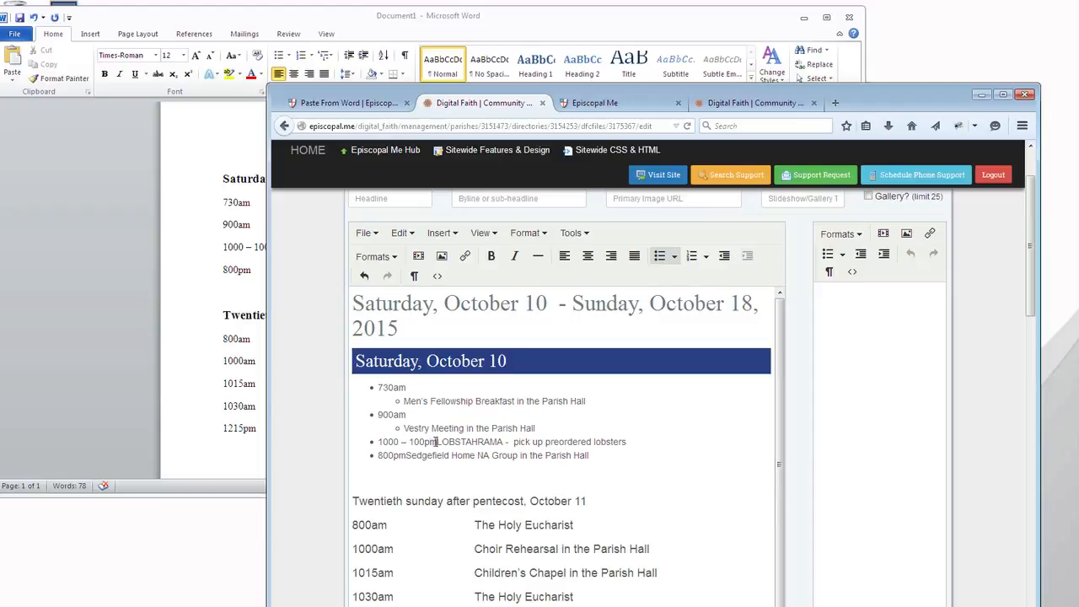
pyautogui.click(436, 441)
pyautogui.press('Return')
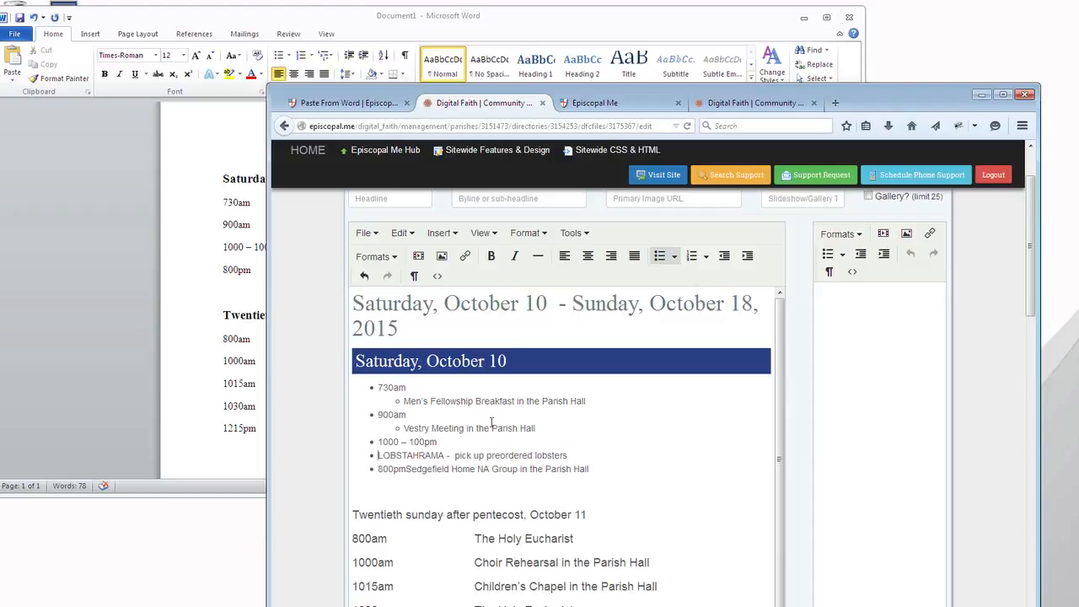
pyautogui.click(747, 255)
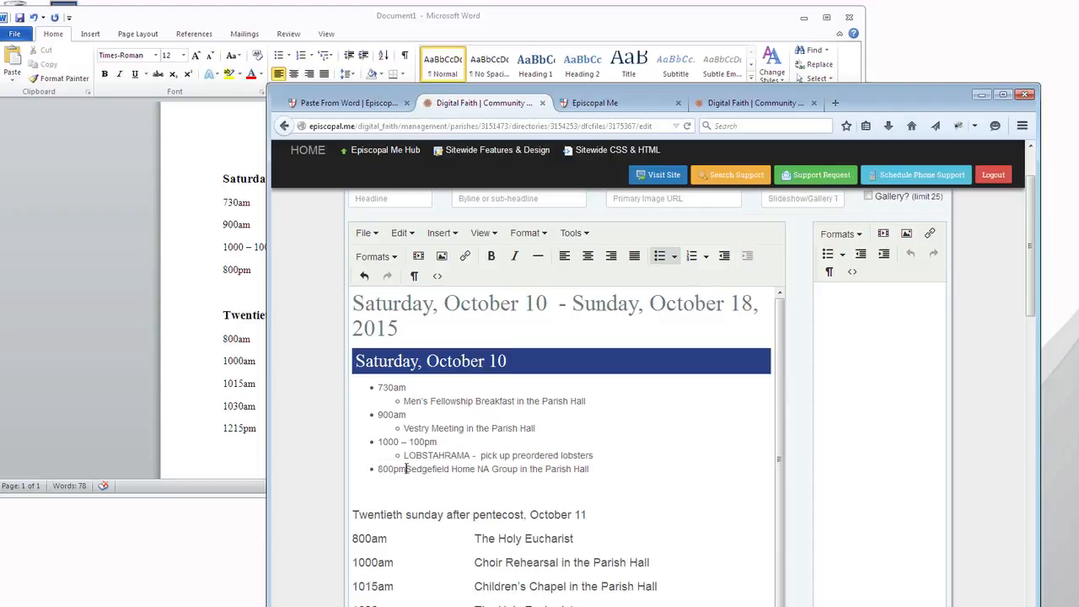
pyautogui.click(405, 469)
pyautogui.press('Return')
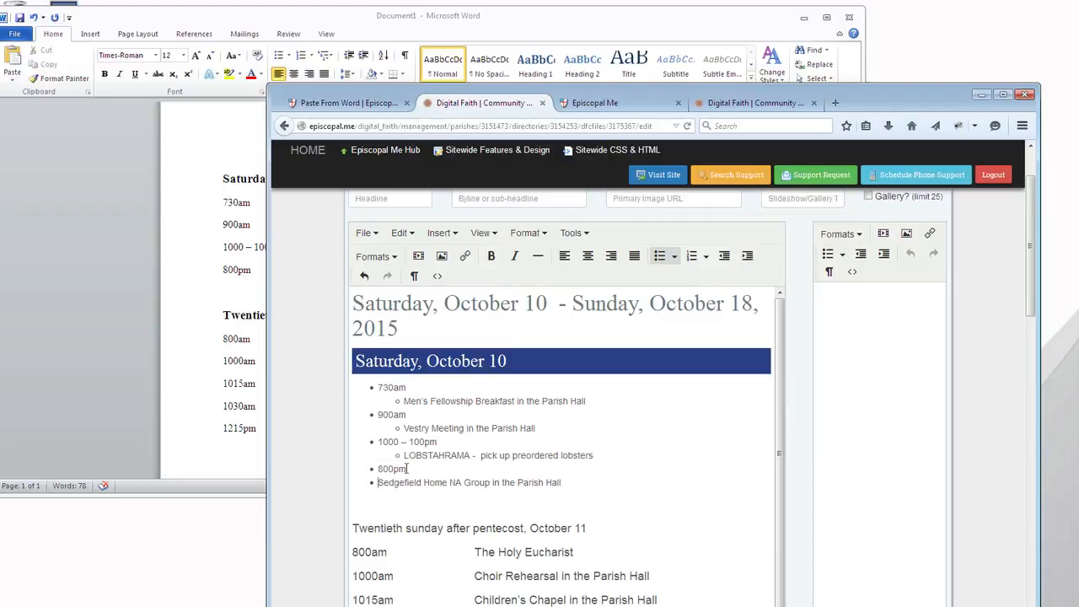
pyautogui.click(747, 255)
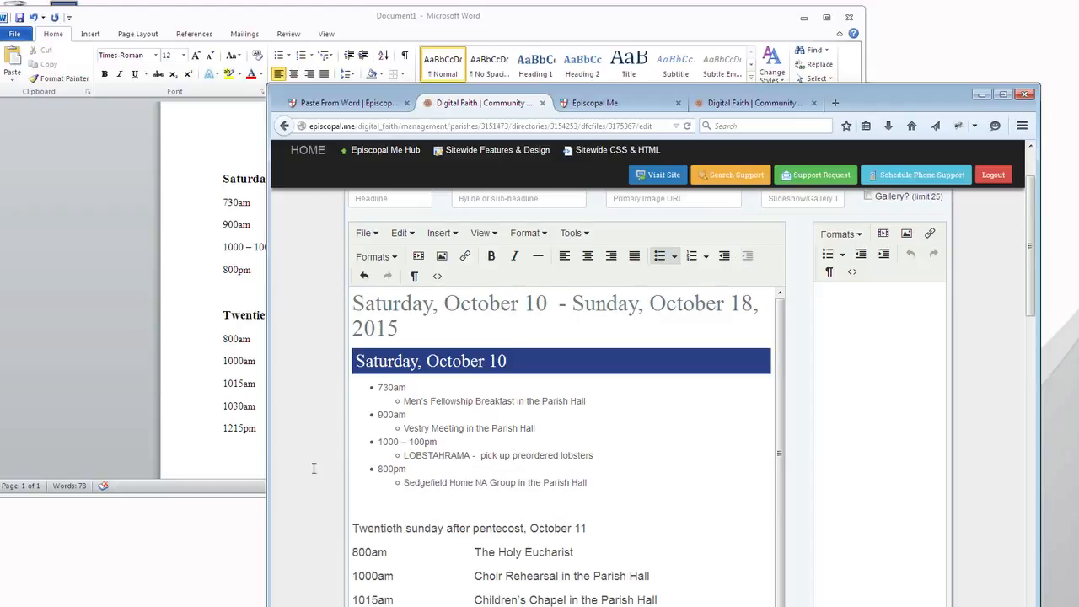
# Save the page, reload the published Paste From Word page and review its Saturday heading and schedule lists
pyautogui.scroll(-4, 314, 467)
pyautogui.click(368, 559)
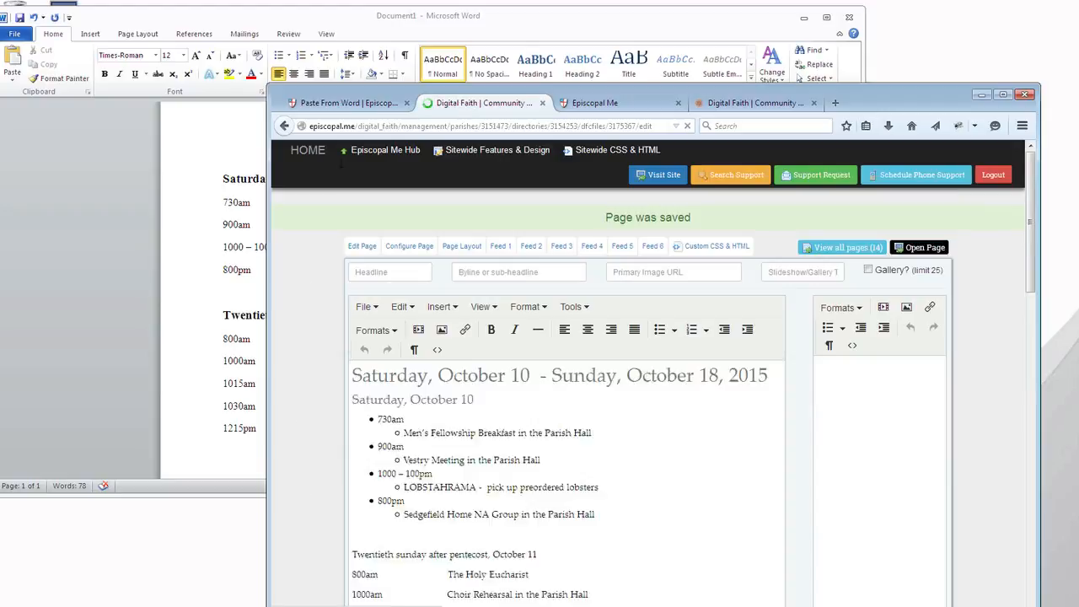
pyautogui.click(345, 103)
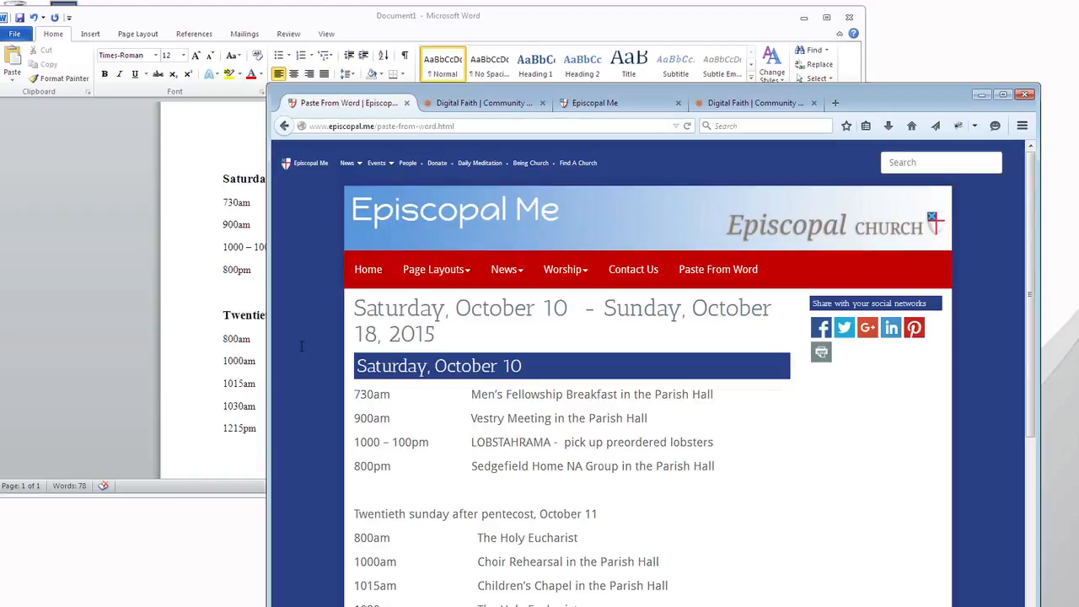
pyautogui.press('F5')
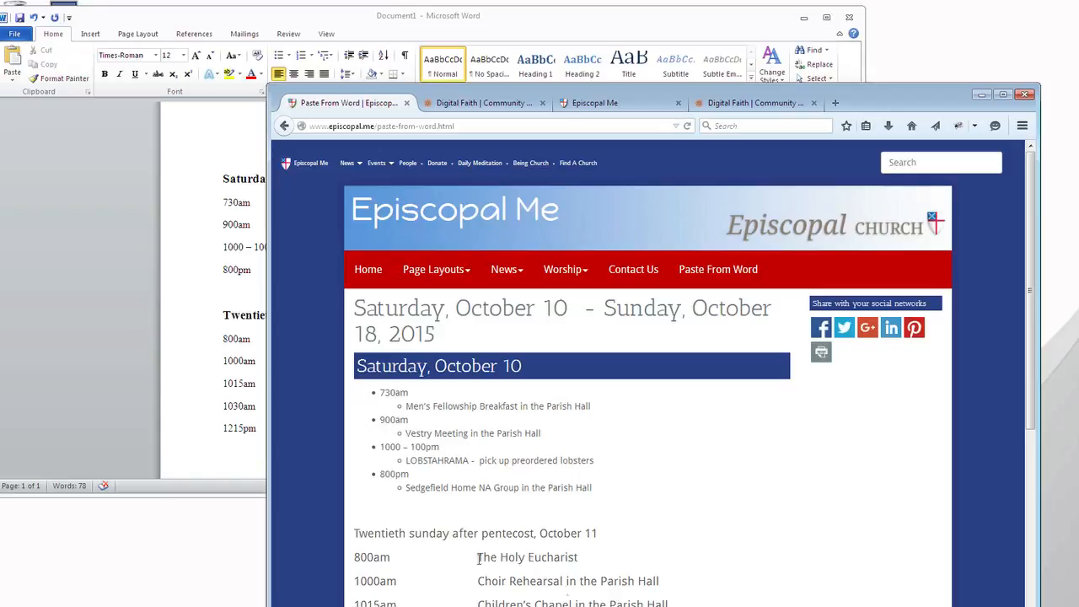
pyautogui.scroll(-2, 564, 381)
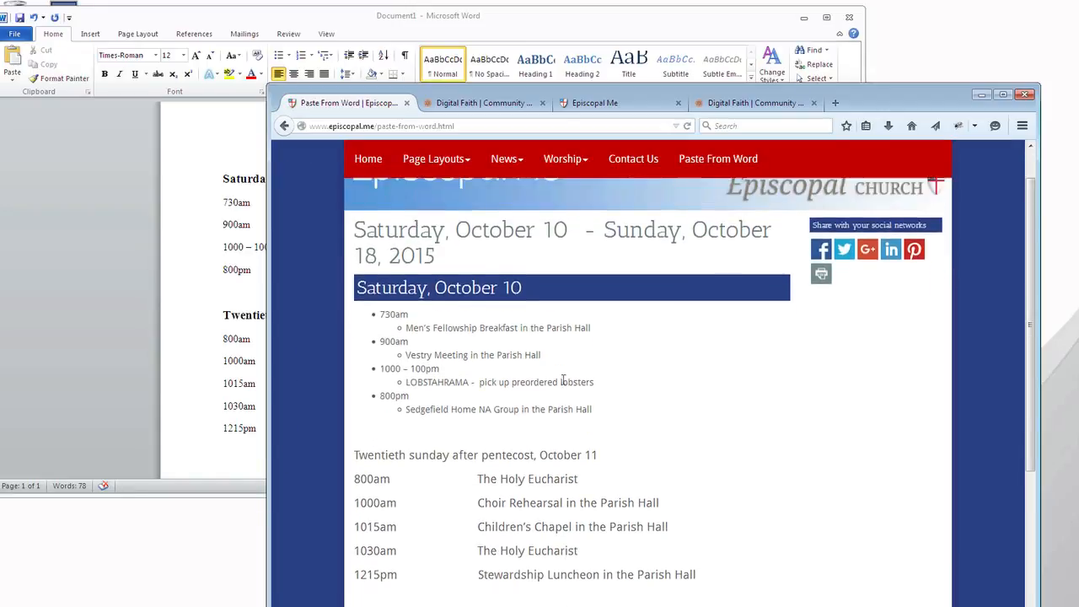
pyautogui.scroll(2, 563, 382)
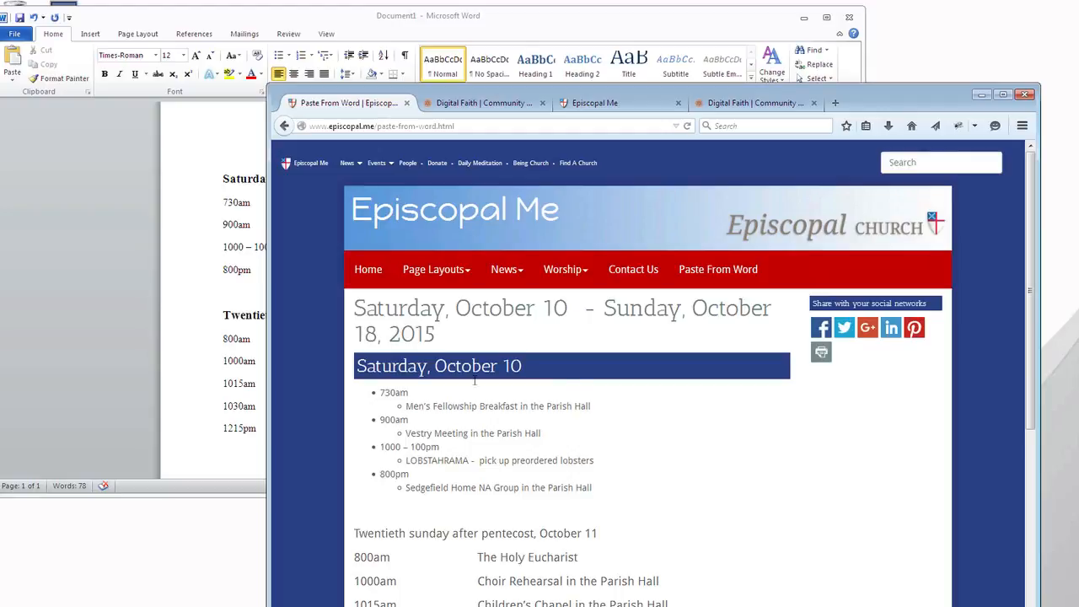
pyautogui.moveTo(549, 369); pyautogui.dragTo(341, 352)
pyautogui.click(333, 390)
pyautogui.scroll(-3, 790, 534)
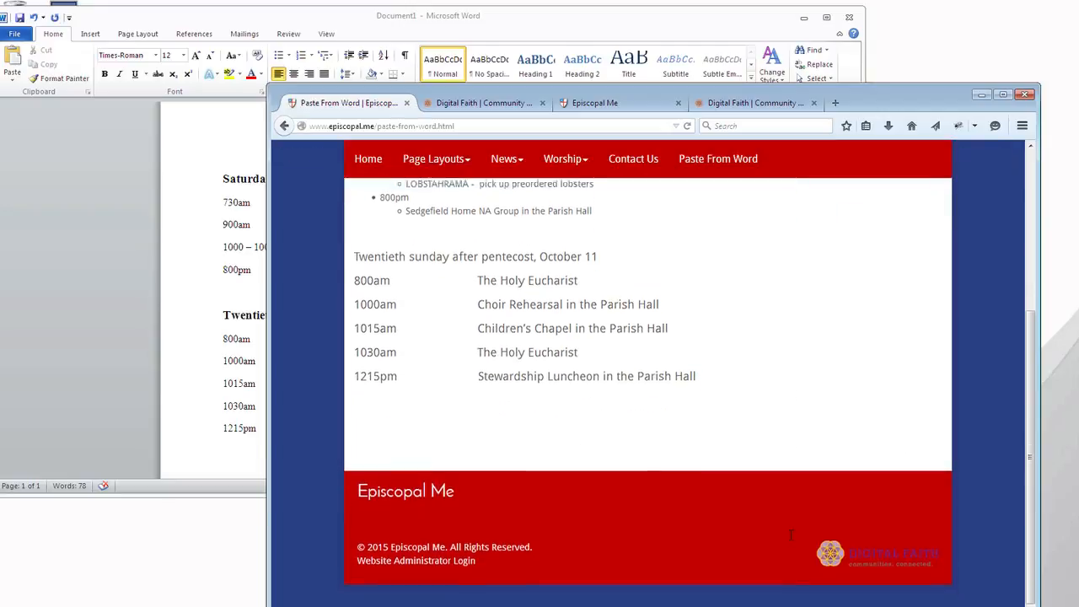
pyautogui.scroll(2, 791, 534)
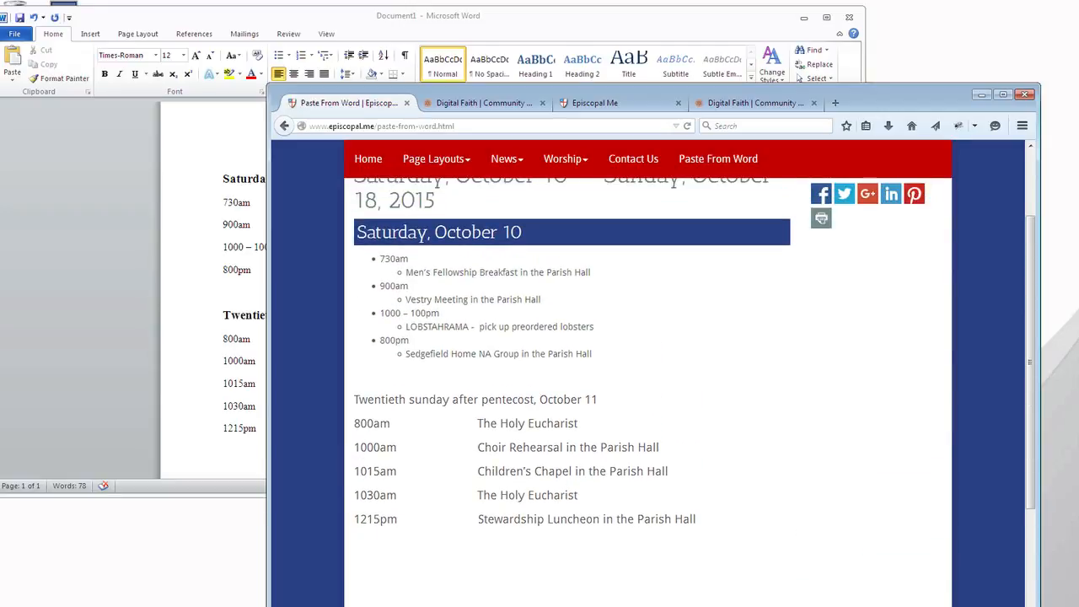
# Narrow the browser window to phone width, compare the bulleted and tab-spaced schedules, and widen the window again
pyautogui.moveTo(1040, 605); pyautogui.dragTo(482, 605)
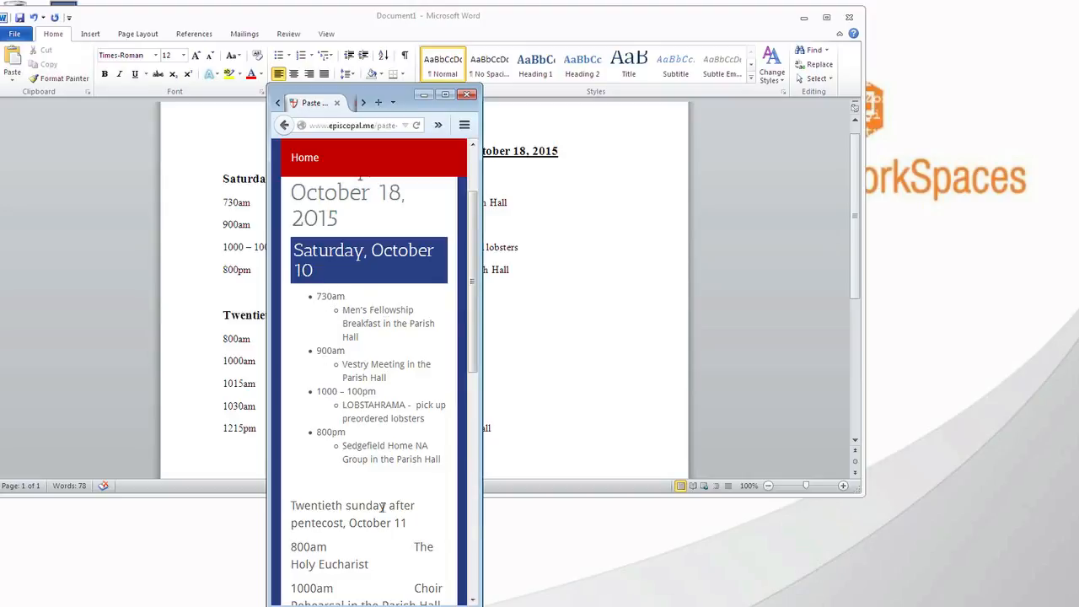
pyautogui.scroll(-5, 382, 506)
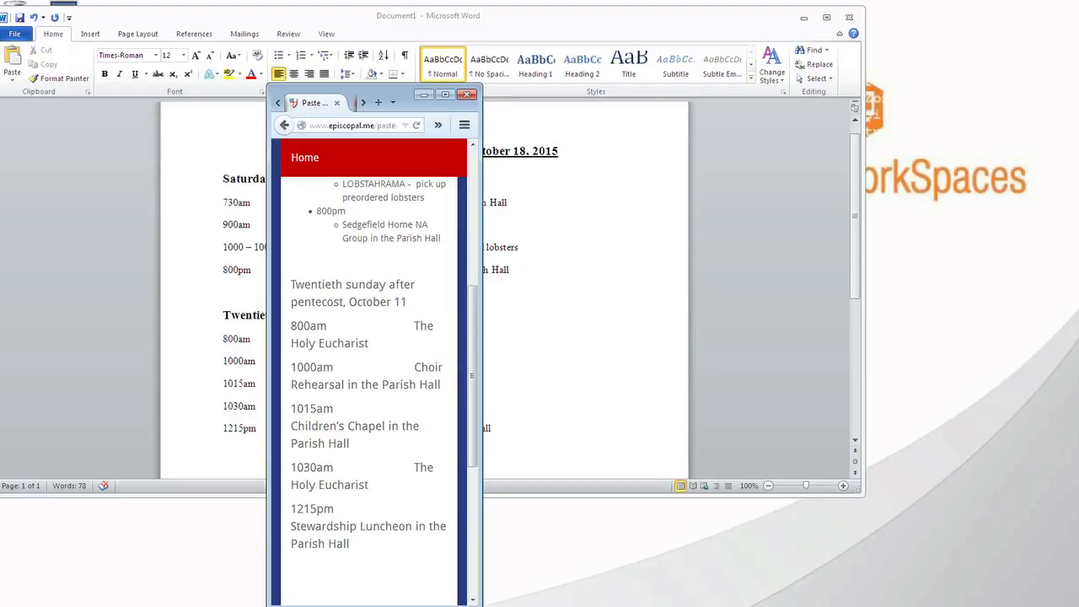
pyautogui.click(472, 601)
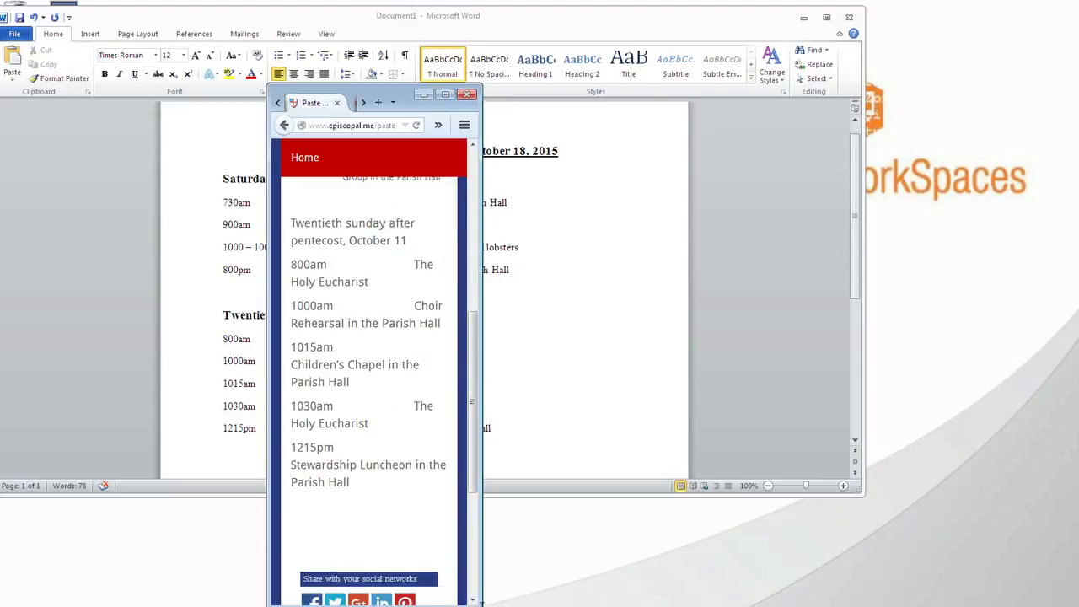
pyautogui.moveTo(482, 605); pyautogui.dragTo(899, 606)
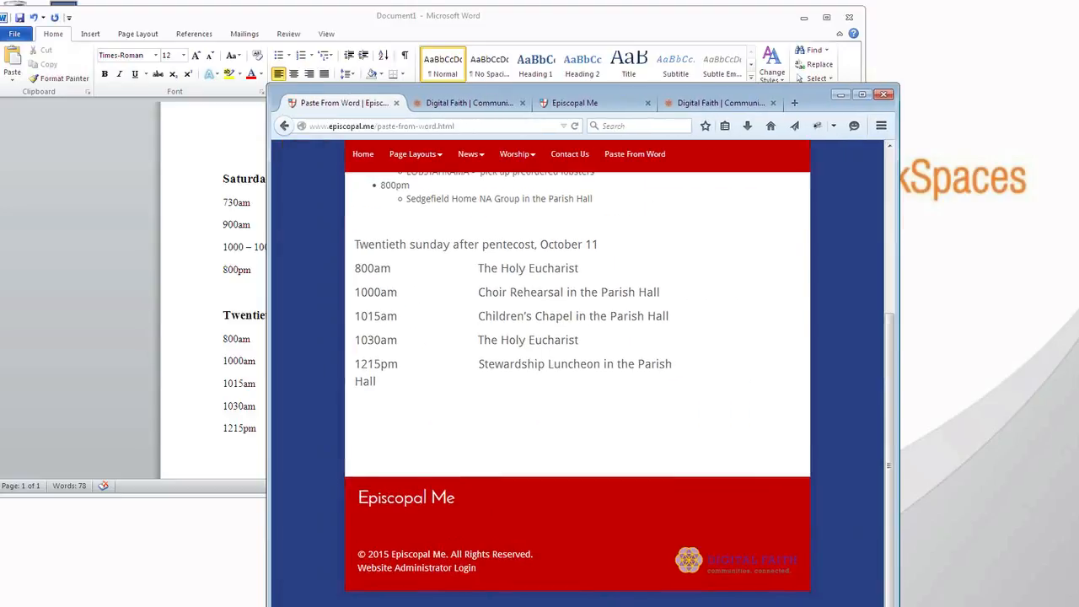
pyautogui.scroll(5, 559, 412)
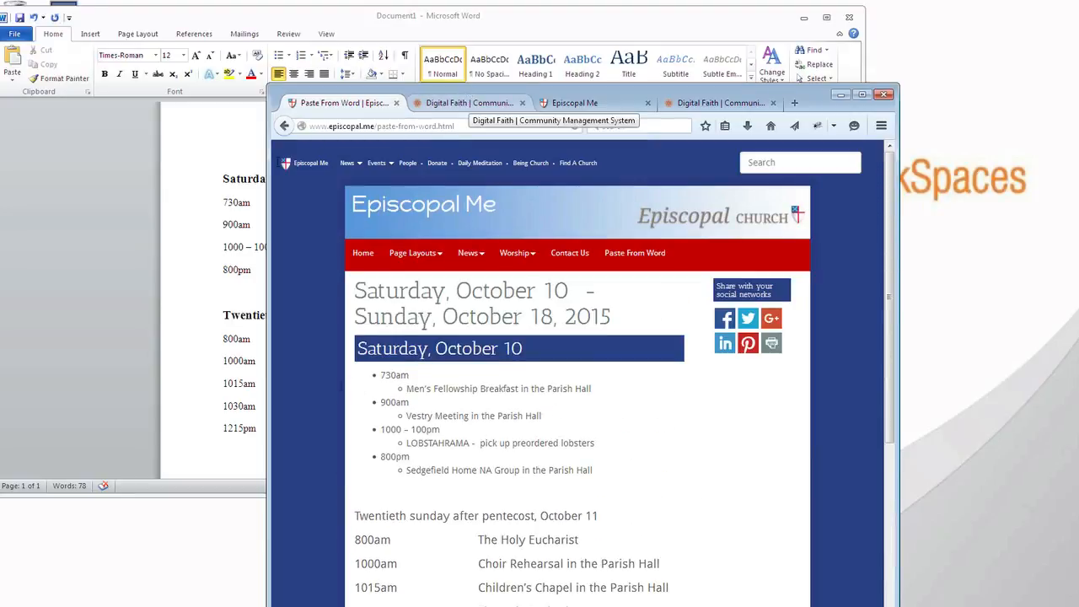
# Copy the entire schedule from the Word document and paste it into the page's narrow side-column editor in Digital Faith
pyautogui.click(215, 193)
pyautogui.click(216, 193)
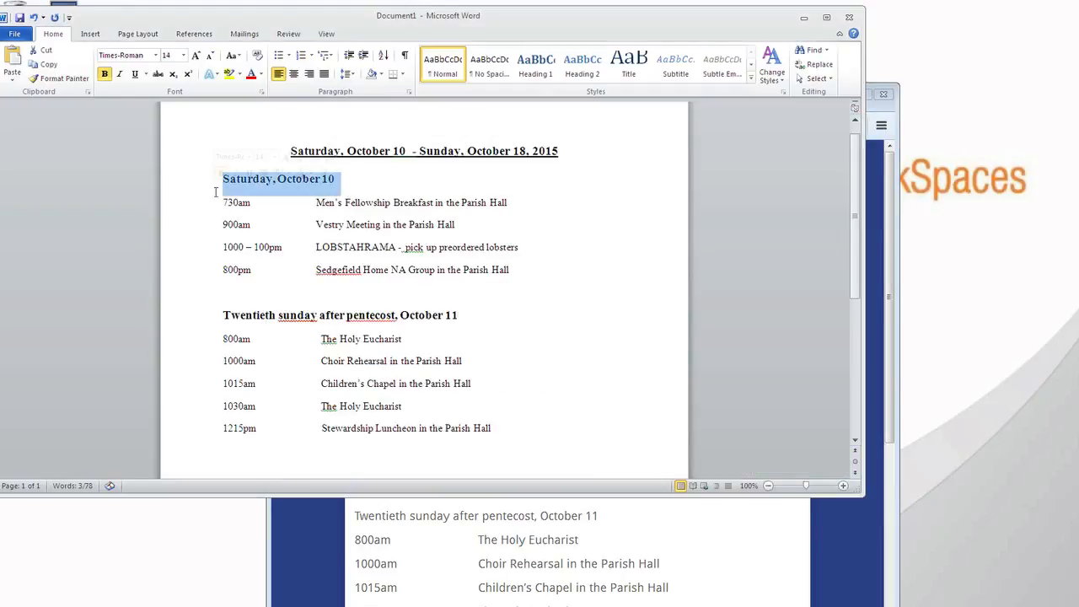
pyautogui.hotkey('ctrl', 'a')
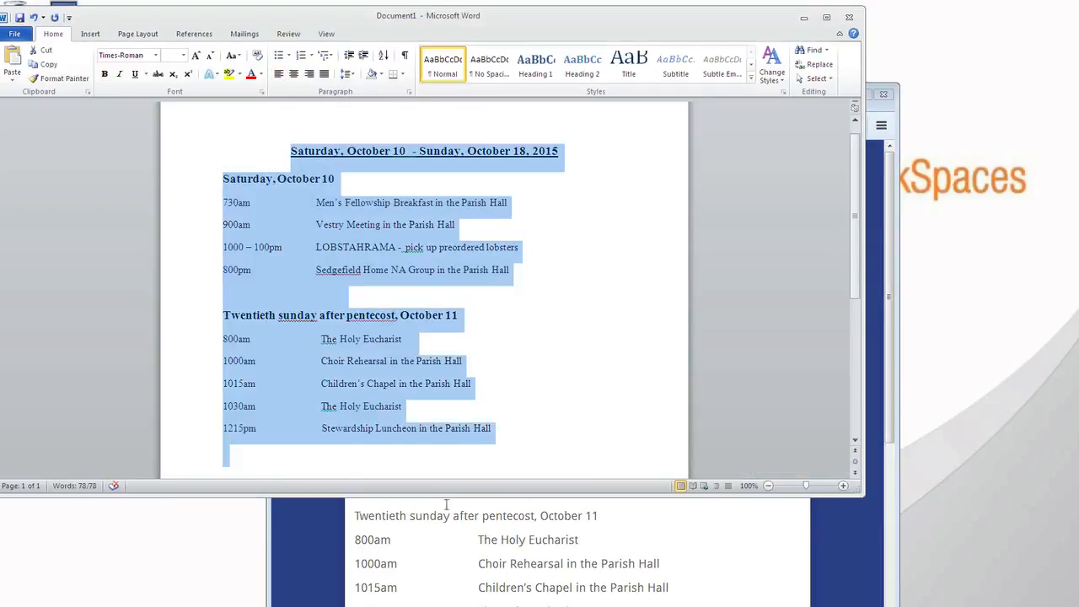
pyautogui.click(462, 544)
pyautogui.click(470, 103)
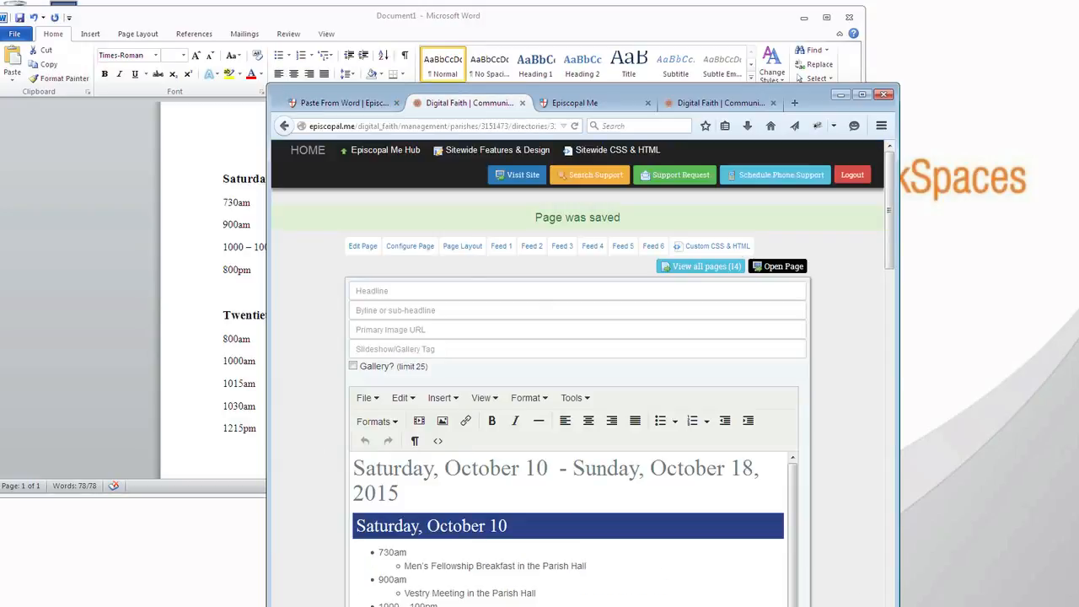
pyautogui.moveTo(899, 396); pyautogui.dragTo(1001, 396)
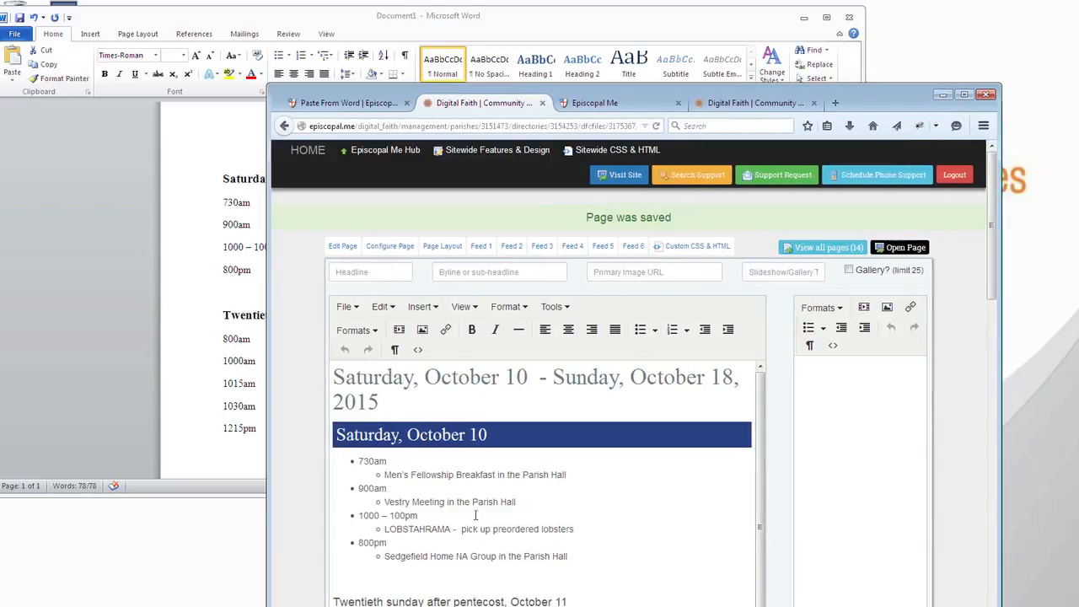
pyautogui.click(832, 447)
pyautogui.write("Twentieth sunday after pentecost, October 11 800am The Holy Eucharist 1000am Choir Rehearsal in the Parish Hall 1015am Children's Chapel in the Parish Hall 1030am The Holy Eucharist 1215pm Stewardship Luncheon in the Parish Hall")
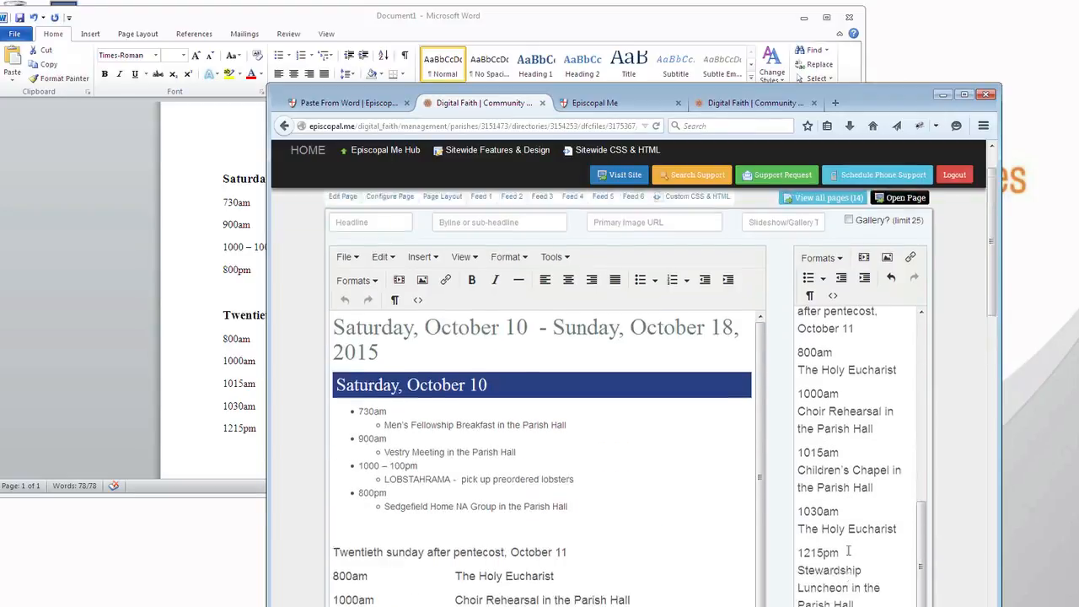
pyautogui.click(524, 475)
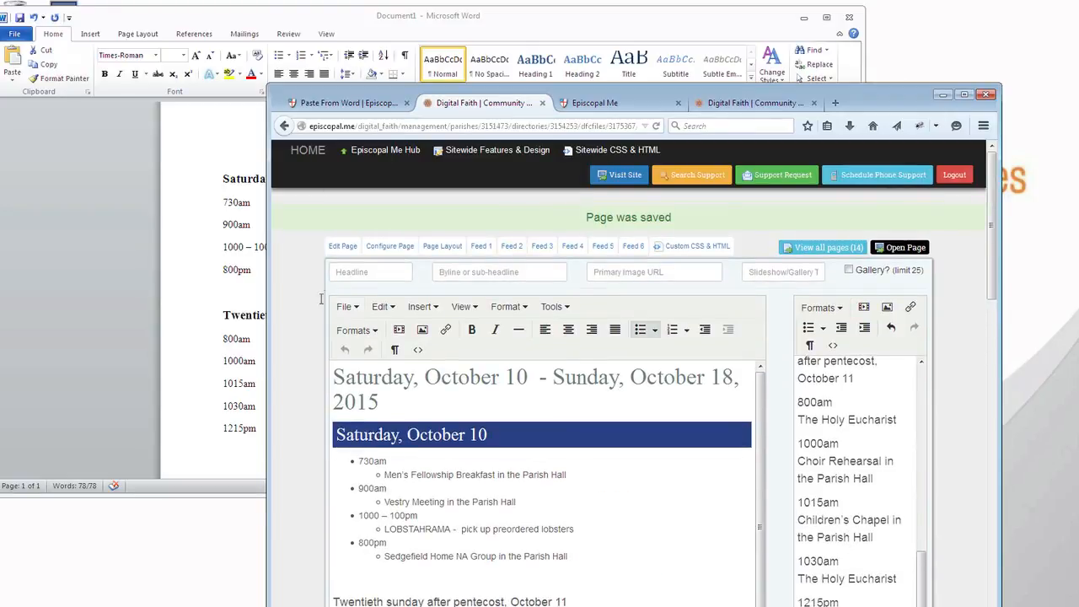